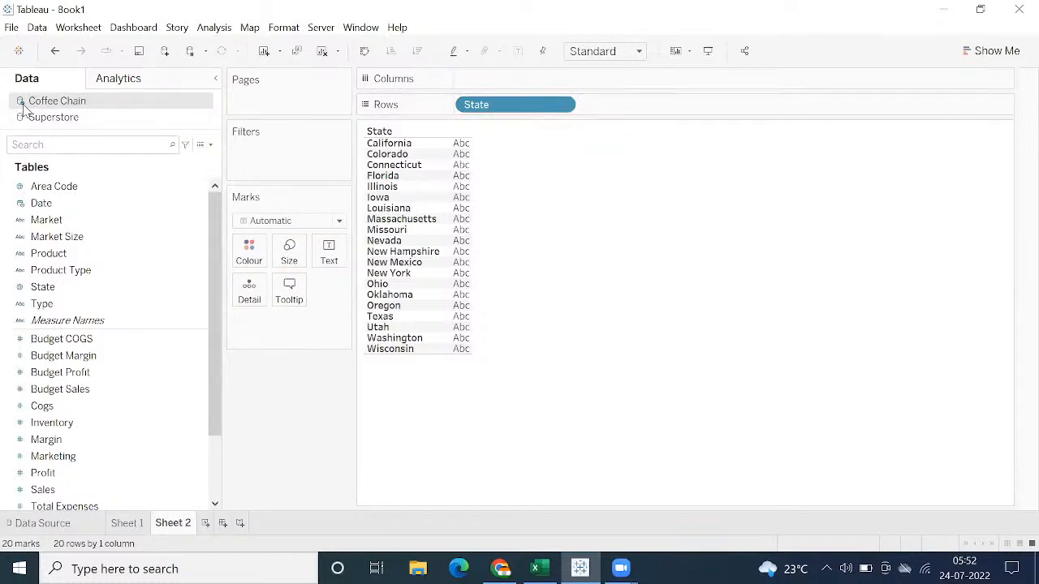
- Check which data source Sheet 1 uses and compare it with the one used by Sheet 2
{"action": "left_click", "coordinate": [129, 524]}
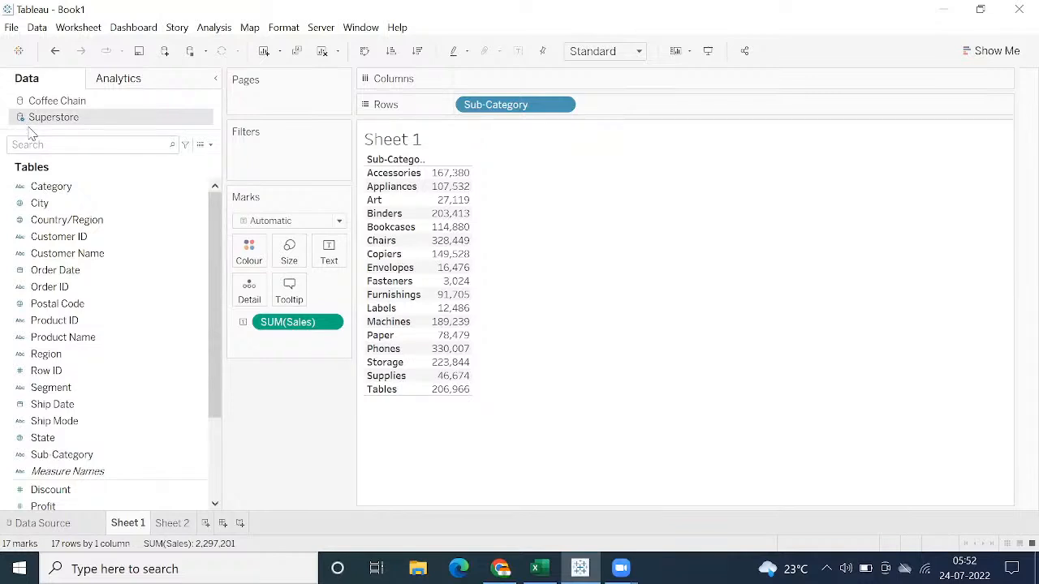
{"action": "left_click", "coordinate": [172, 523]}
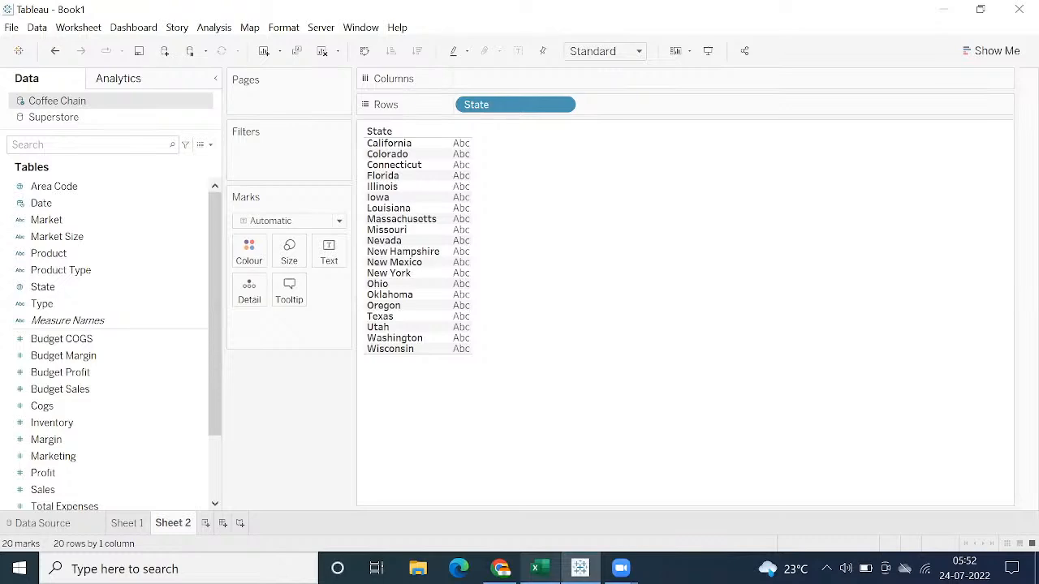
- Switch to the Excel notes and enter "Primary DataSource" in B7 and "Secondary DataSource" in B8
{"action": "left_click", "coordinate": [534, 568]}
{"action": "left_click", "coordinate": [91, 284]}
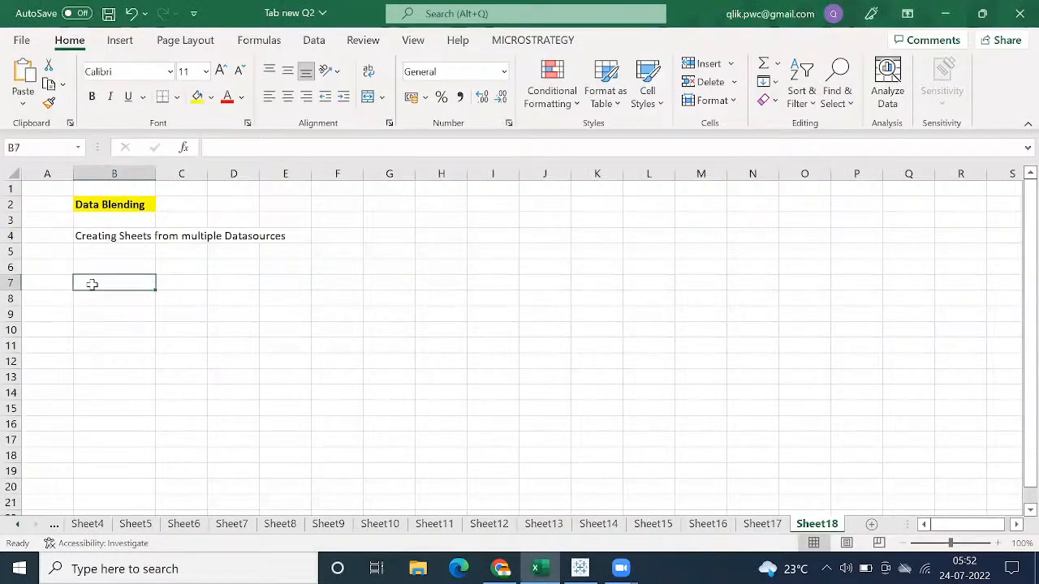
{"action": "type", "text": "Prima"}
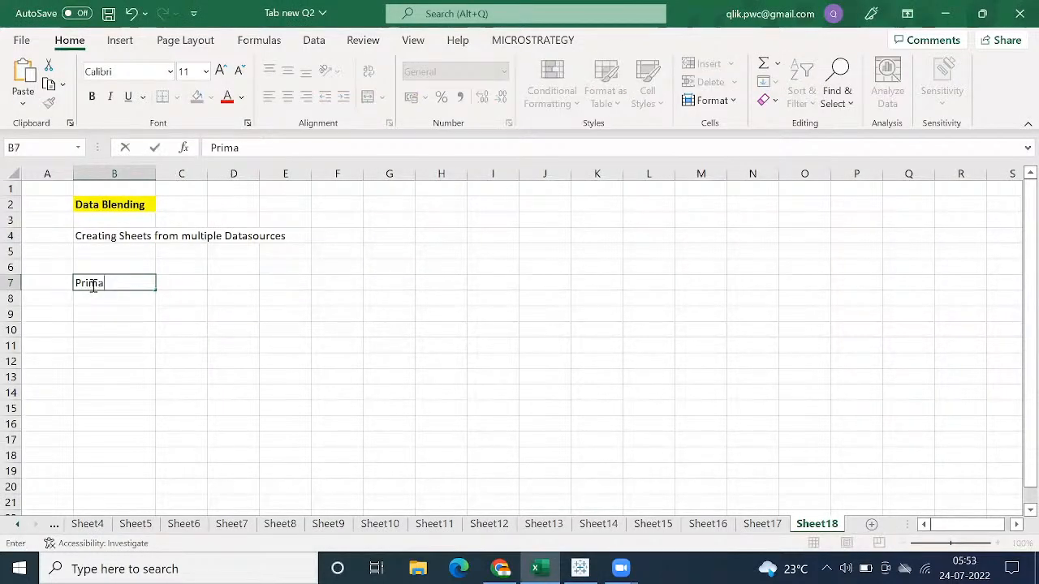
{"action": "type", "text": "ry DataSource"}
{"action": "key", "text": "Return"}
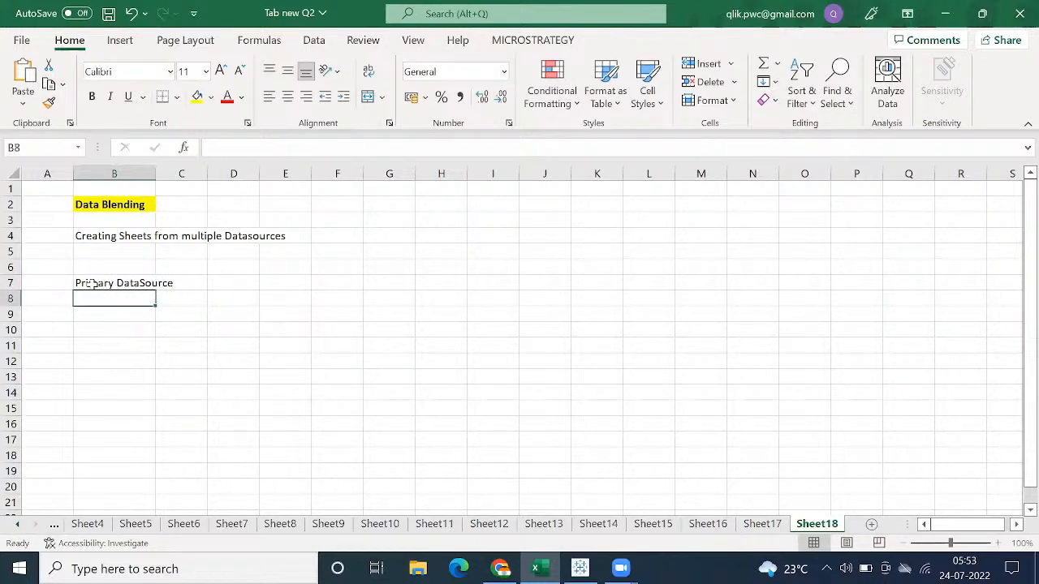
{"action": "type", "text": "Secondary D"}
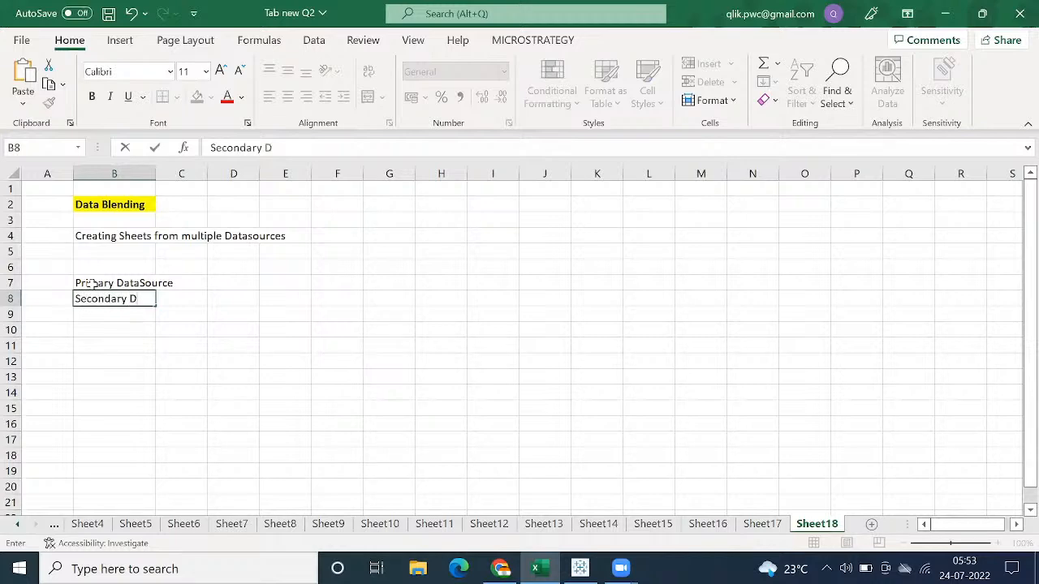
{"action": "type", "text": "ataSource"}
{"action": "left_click", "coordinate": [100, 326]}
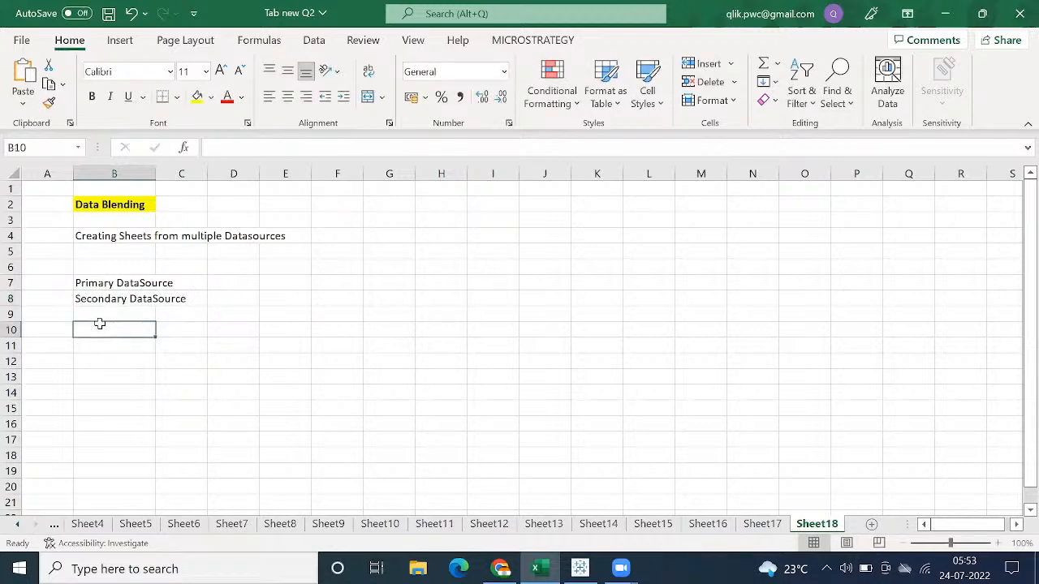
- Switch back to Tableau and compare how the Superstore and Coffee Chain sources appear for Sheet 2
{"action": "left_click", "coordinate": [572, 566]}
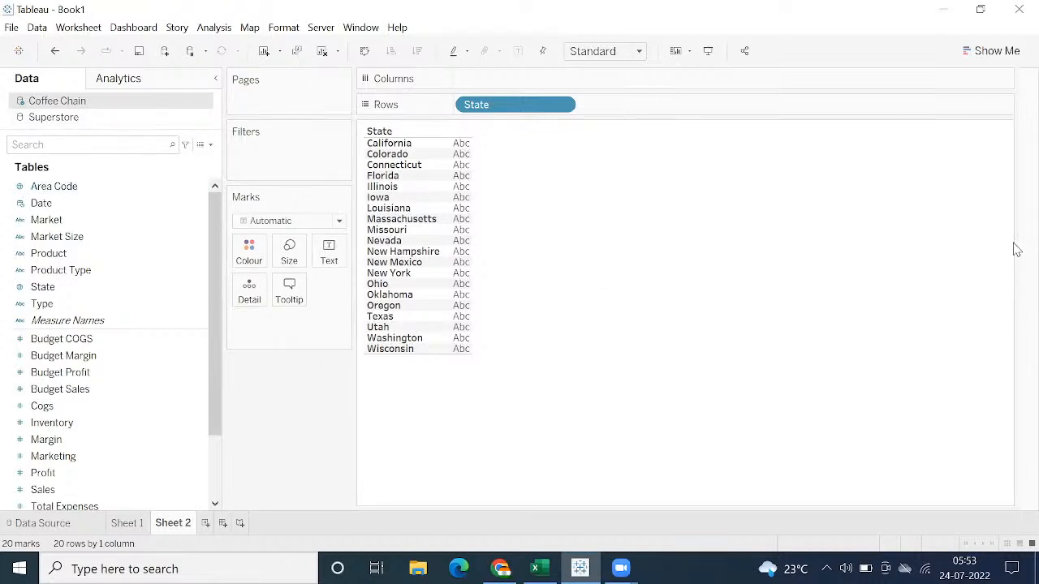
{"action": "left_click", "coordinate": [144, 423]}
{"action": "left_click", "coordinate": [52, 117]}
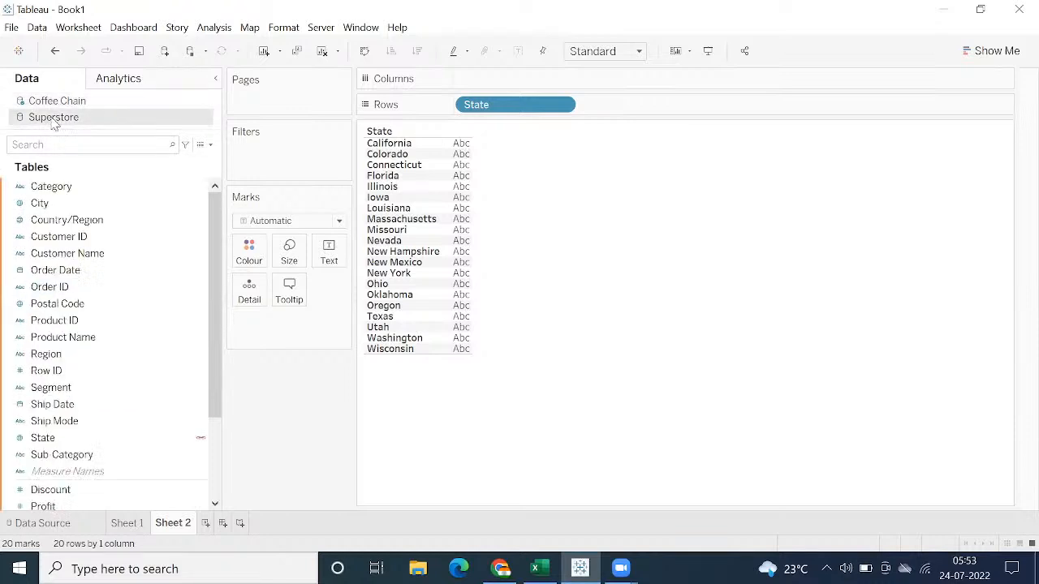
{"action": "left_click", "coordinate": [56, 100]}
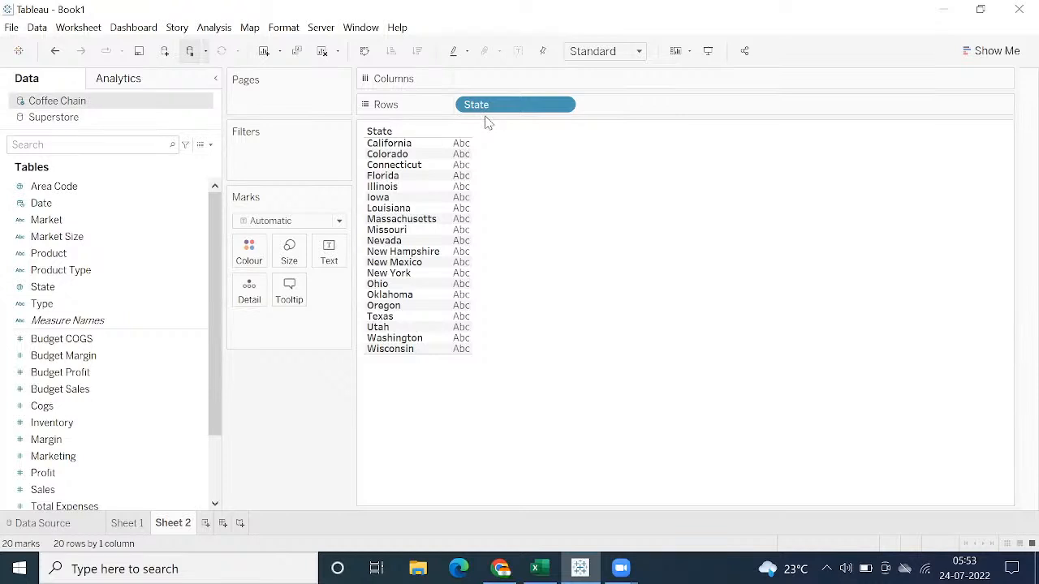
{"action": "left_click", "coordinate": [108, 223]}
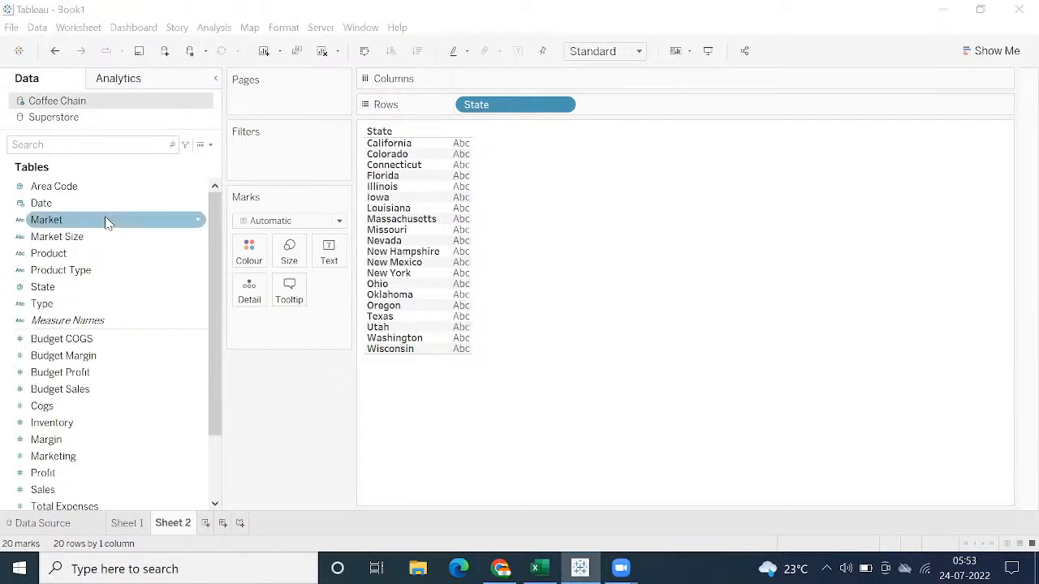
{"action": "left_click_drag", "start_coordinate": [107, 222], "coordinate": [264, 396]}
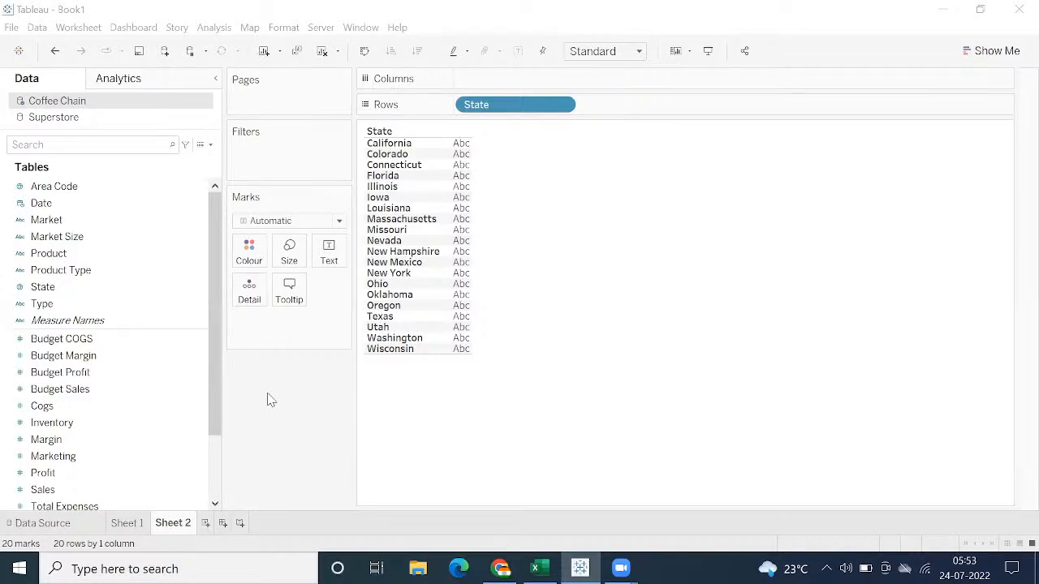
- Return to the Excel notes and enter the heading "Cross Database Join" in cell K2
{"action": "left_click", "coordinate": [535, 568]}
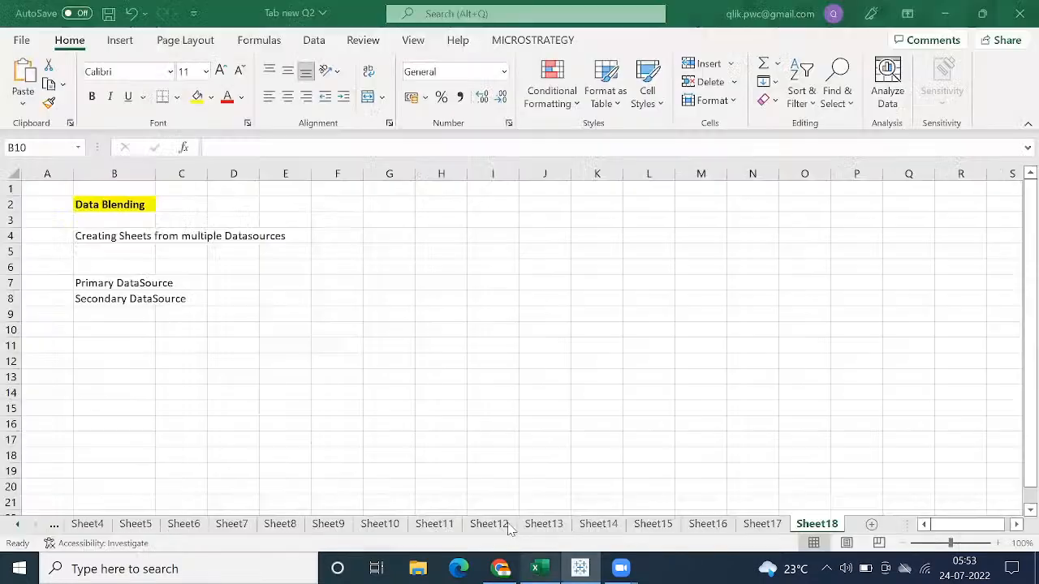
{"action": "left_click", "coordinate": [111, 207]}
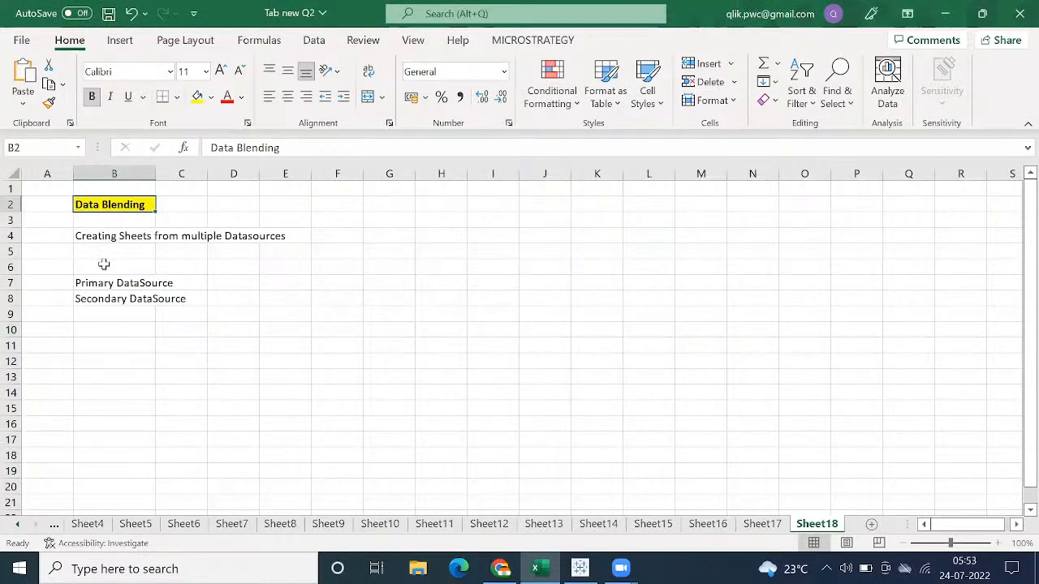
{"action": "left_click", "coordinate": [110, 382]}
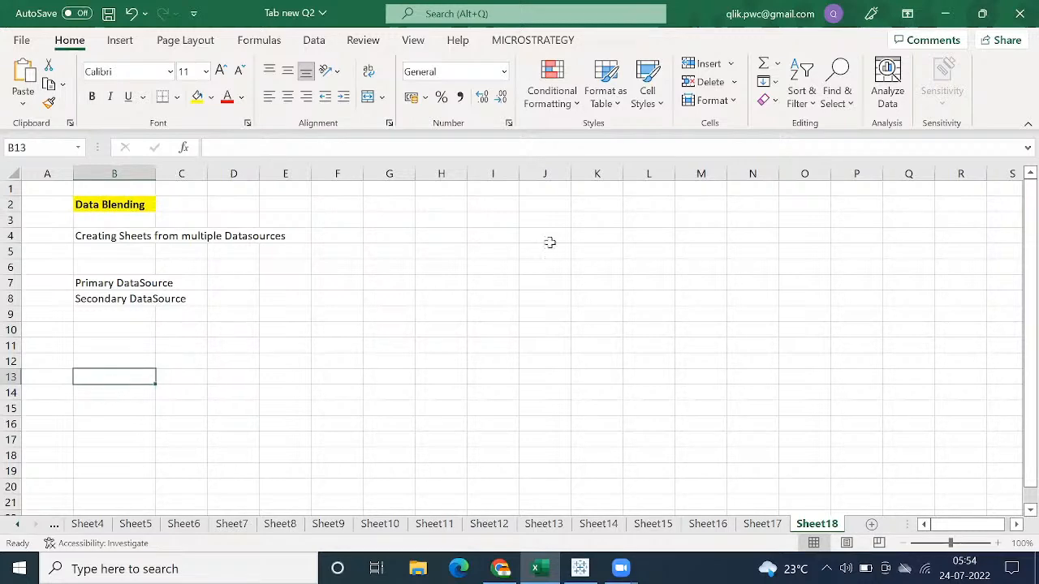
{"action": "left_click", "coordinate": [599, 203]}
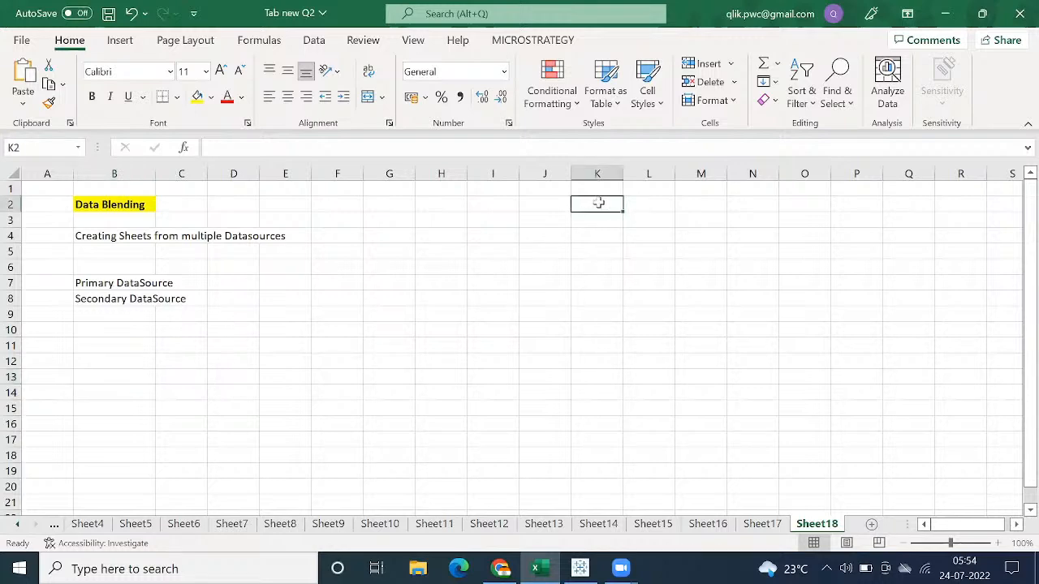
{"action": "type", "text": "Cross D"}
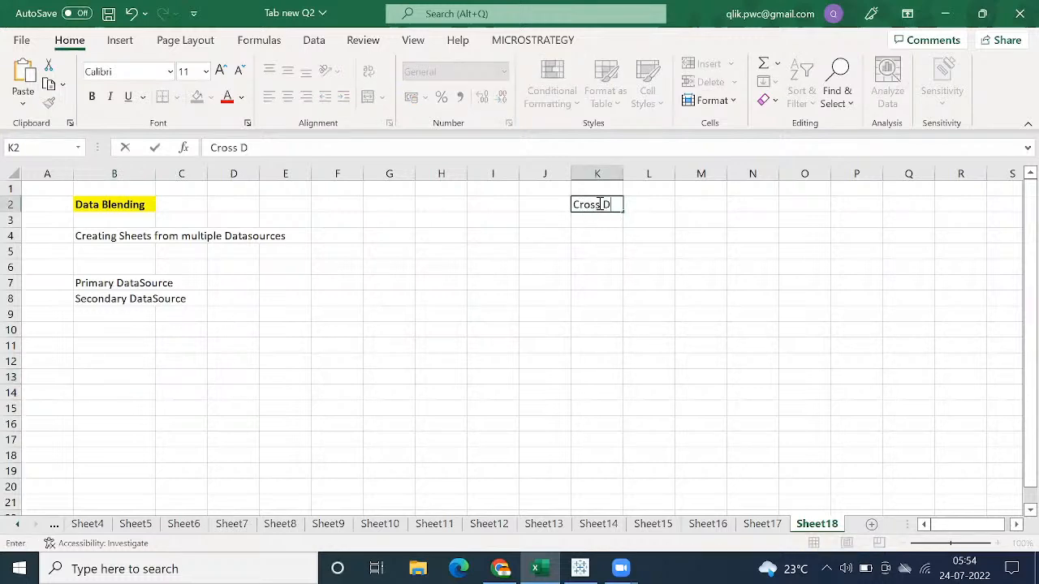
{"action": "type", "text": "atabase Join"}
{"action": "key", "text": "Return"}
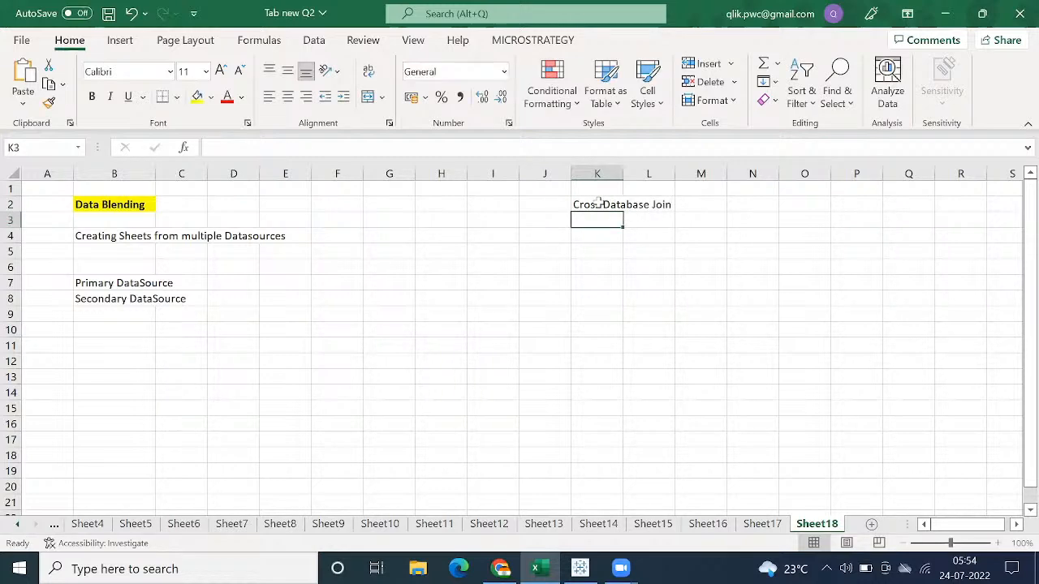
- Format the Cross Database Join heading bold with yellow fill and fit column K to its text
{"action": "left_click", "coordinate": [84, 207]}
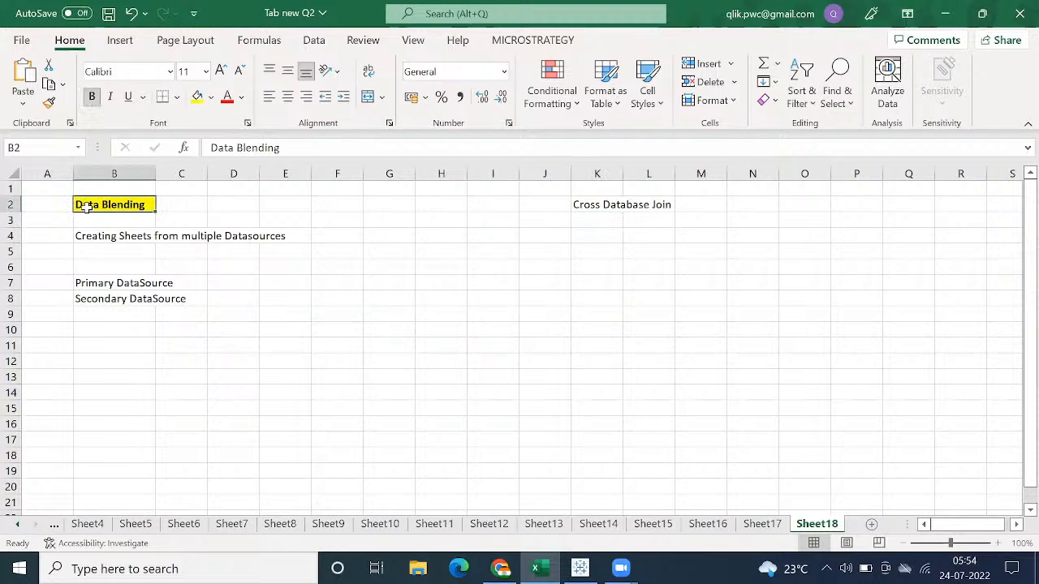
{"action": "left_click", "coordinate": [599, 202]}
{"action": "left_click", "coordinate": [197, 96]}
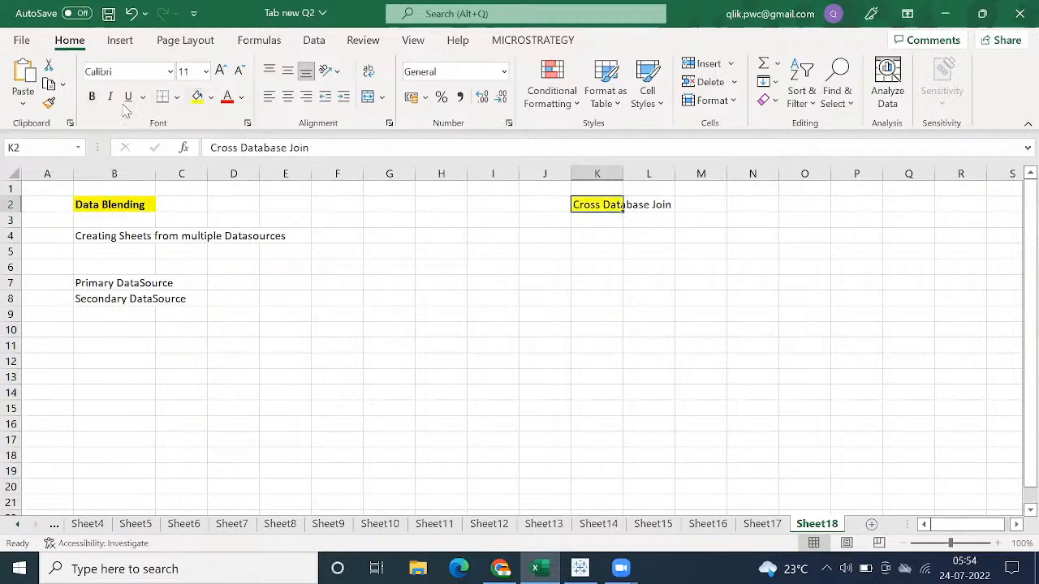
{"action": "left_click", "coordinate": [92, 96]}
{"action": "double_click", "coordinate": [621, 173]}
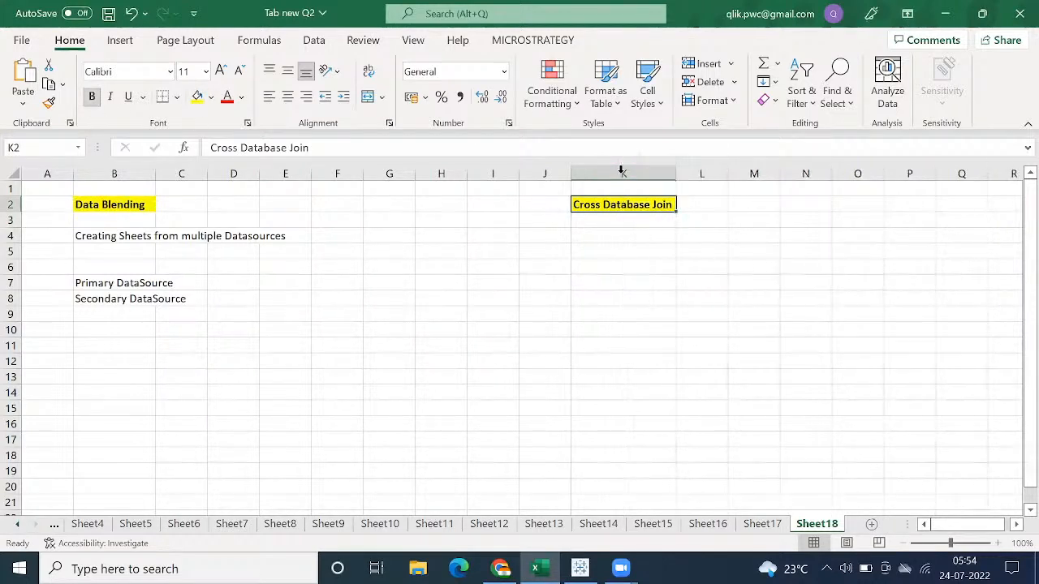
- Switch to Tableau, alternate between the two data sources and examine the Coffee Chain fields
{"action": "left_click", "coordinate": [579, 568]}
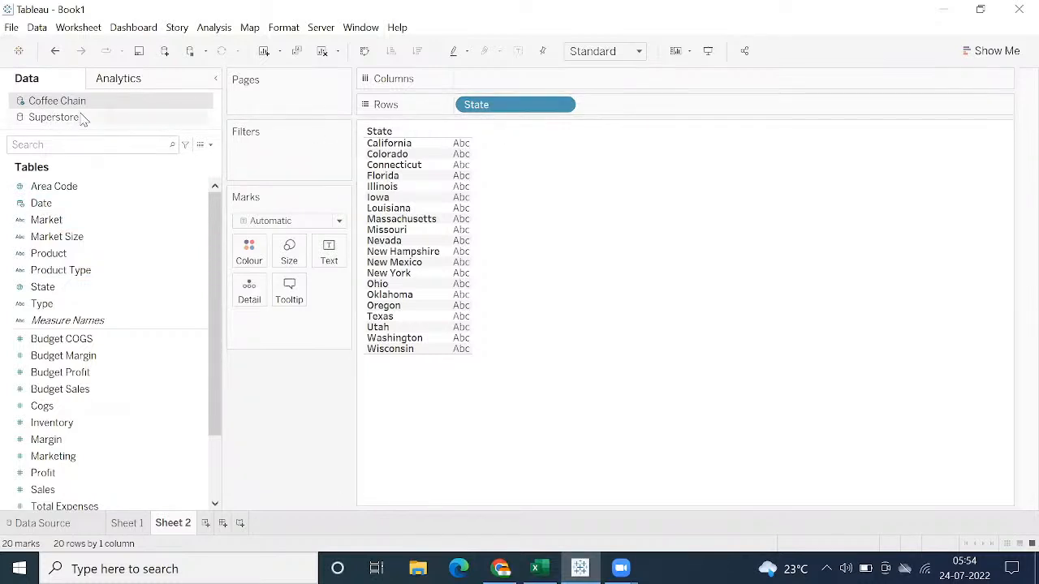
{"action": "left_click", "coordinate": [35, 118]}
{"action": "left_click", "coordinate": [37, 102]}
{"action": "left_click", "coordinate": [38, 120]}
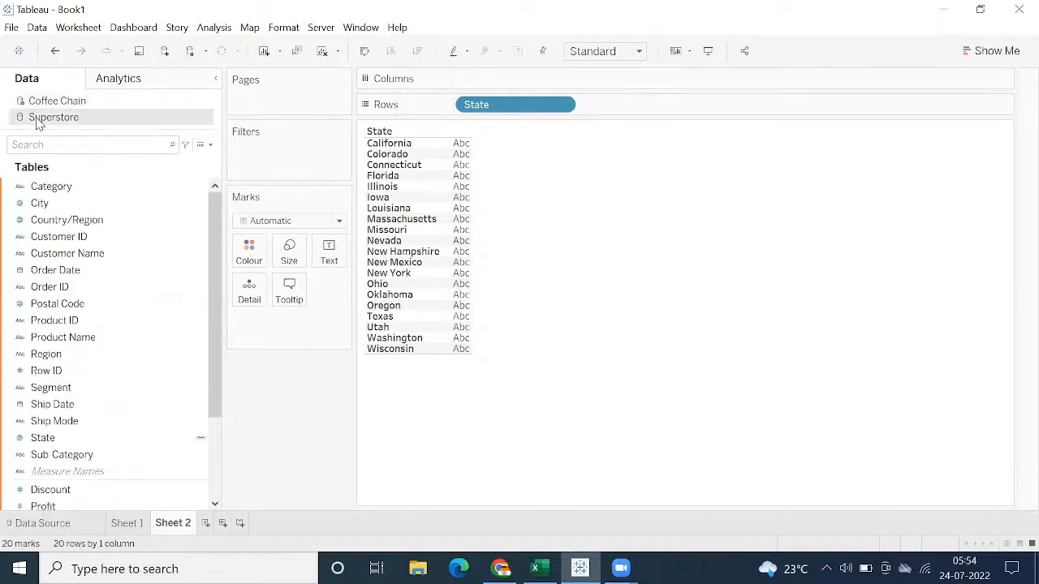
{"action": "left_click", "coordinate": [36, 102]}
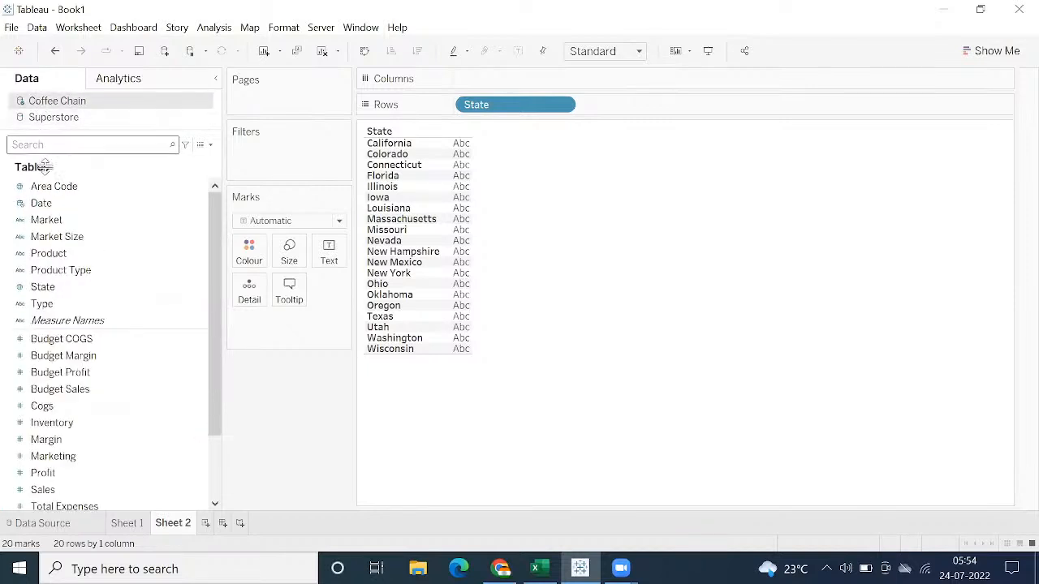
{"action": "scroll", "coordinate": [37, 372], "scroll_direction": "down", "scroll_amount": 2}
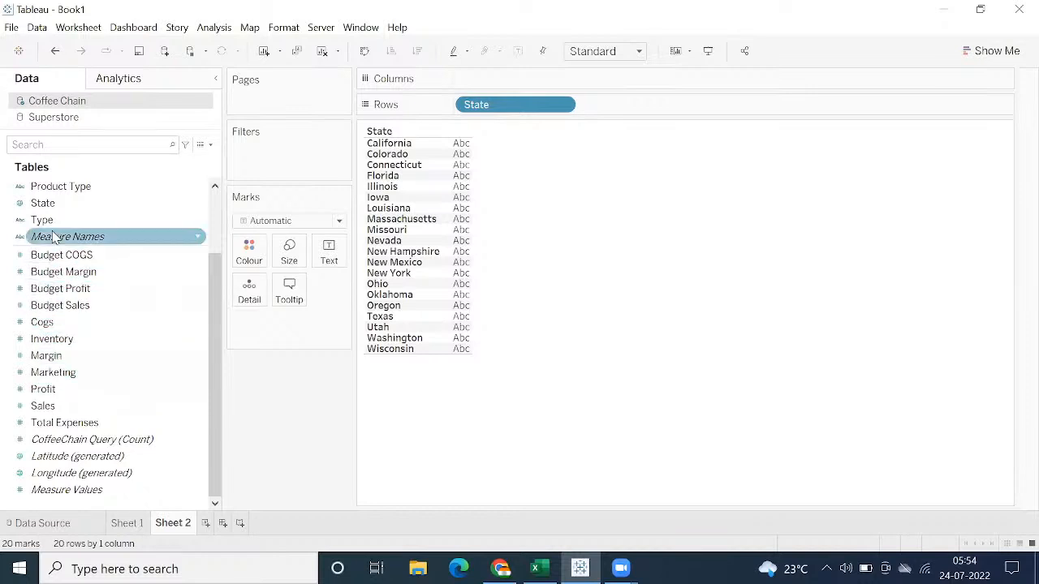
{"action": "scroll", "coordinate": [50, 276], "scroll_direction": "up", "scroll_amount": 2}
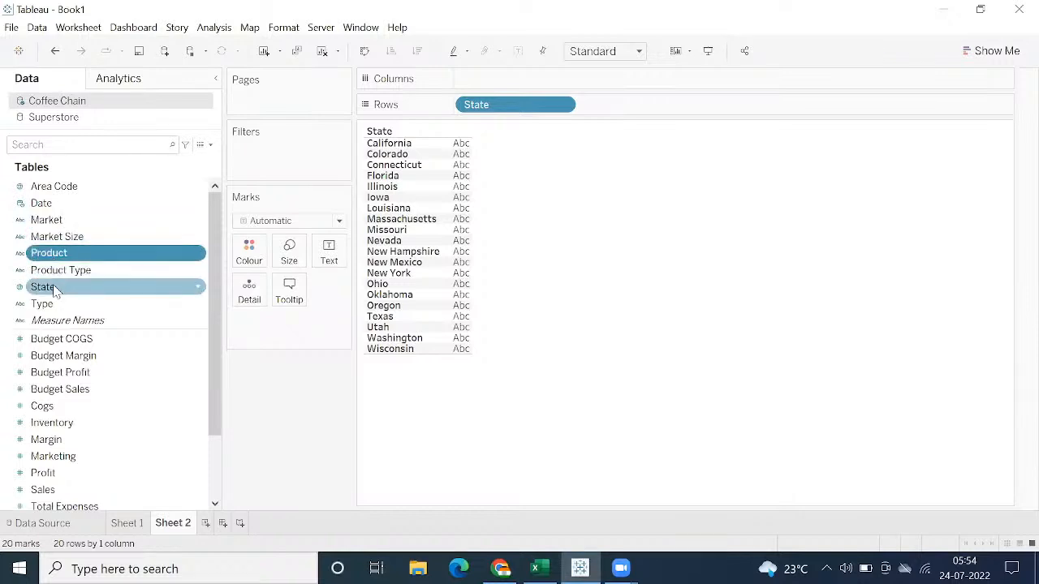
- Examine the Superstore source's dimensions, measures and State linking field while Sheet 2 is open
{"action": "left_click", "coordinate": [44, 119]}
{"action": "scroll", "coordinate": [53, 308], "scroll_direction": "down", "scroll_amount": 1}
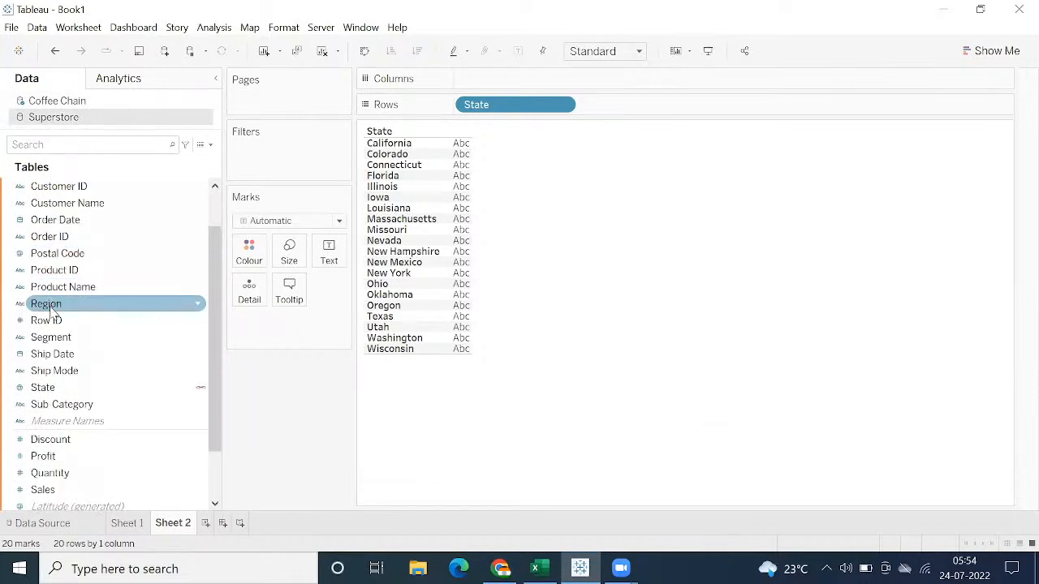
{"action": "left_click", "coordinate": [51, 285]}
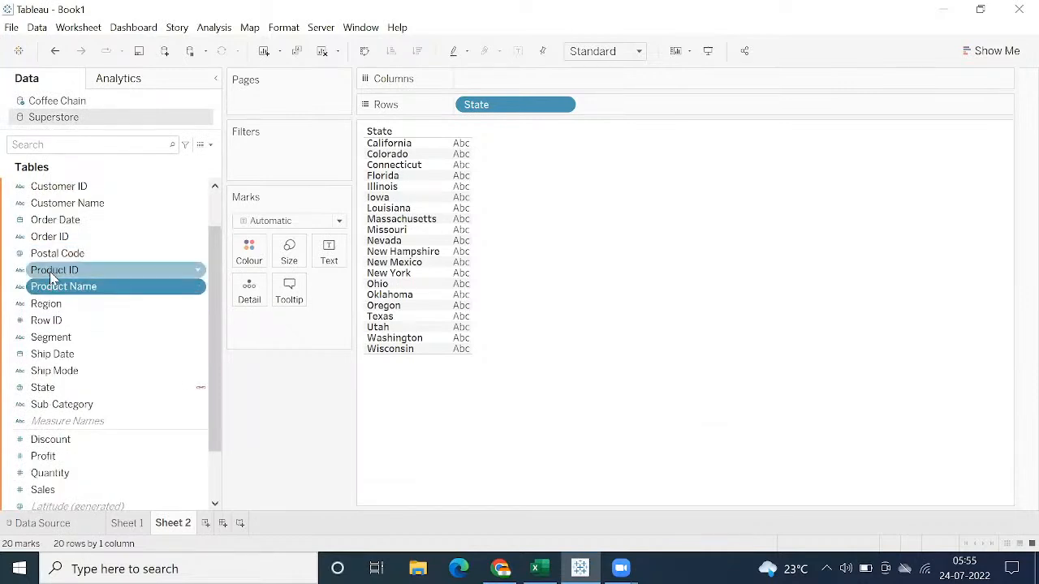
{"action": "left_click", "coordinate": [51, 202]}
{"action": "scroll", "coordinate": [65, 363], "scroll_direction": "down", "scroll_amount": 1}
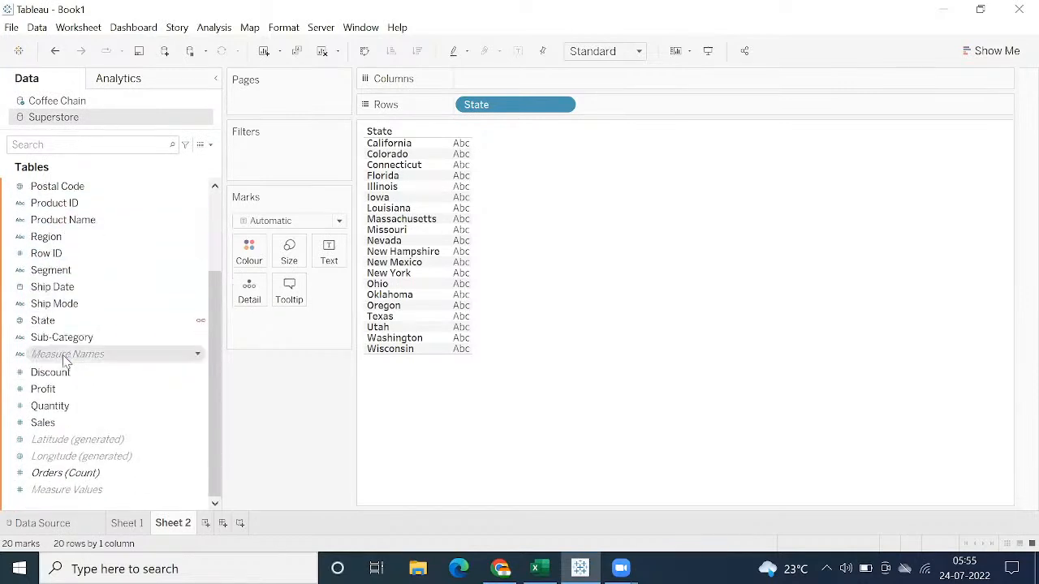
{"action": "left_click", "coordinate": [61, 371]}
{"action": "left_click", "coordinate": [42, 389]}
{"action": "left_click", "coordinate": [55, 406]}
{"action": "left_click", "coordinate": [44, 422]}
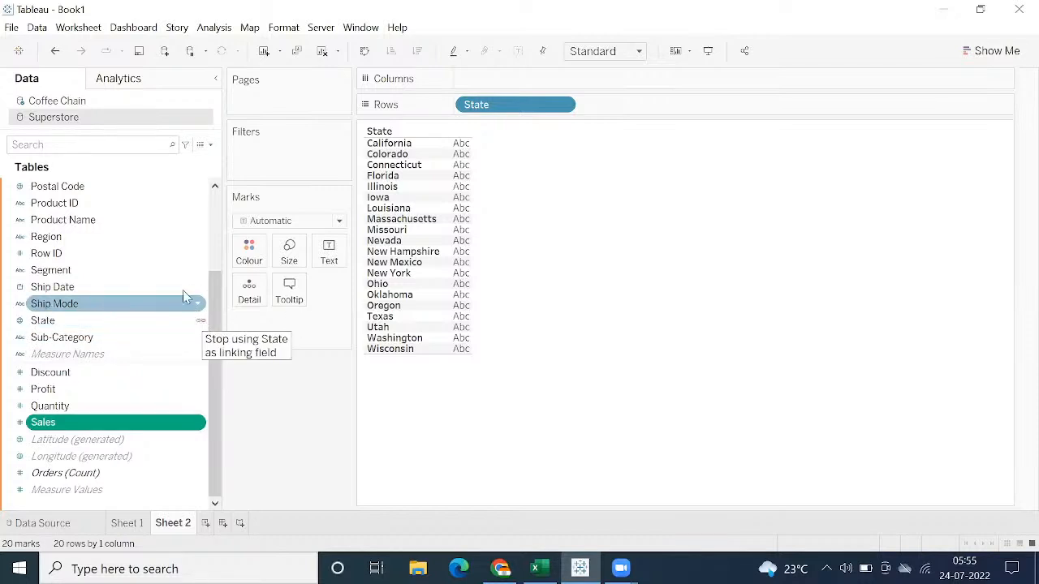
- Add the Sales measure from Superstore to the state table on Sheet 2, then reselect the Coffee Chain source
{"action": "scroll", "coordinate": [186, 296], "scroll_direction": "up", "scroll_amount": 3}
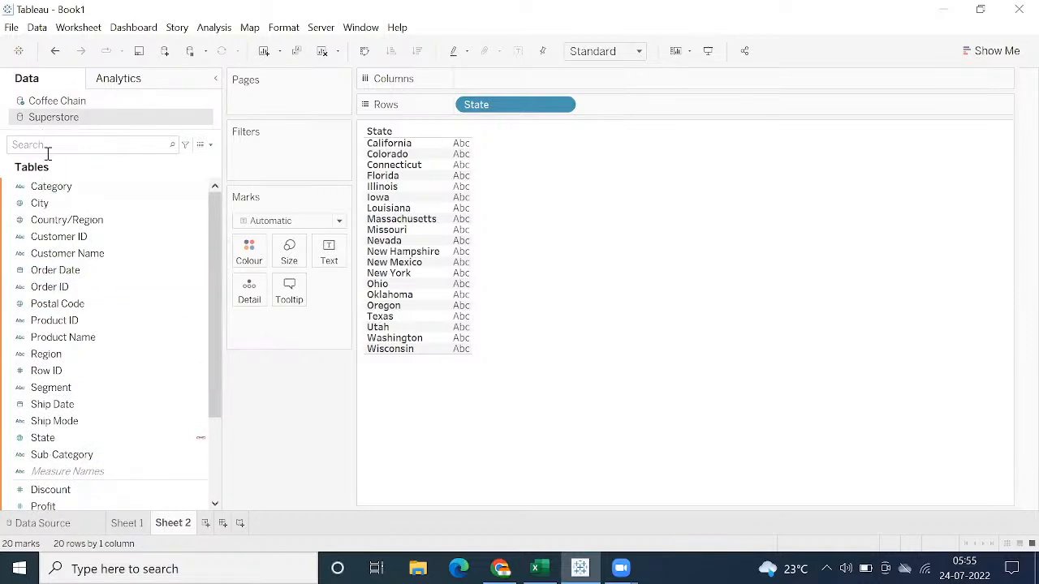
{"action": "scroll", "coordinate": [74, 290], "scroll_direction": "down", "scroll_amount": 3}
{"action": "scroll", "coordinate": [74, 290], "scroll_direction": "down", "scroll_amount": 1}
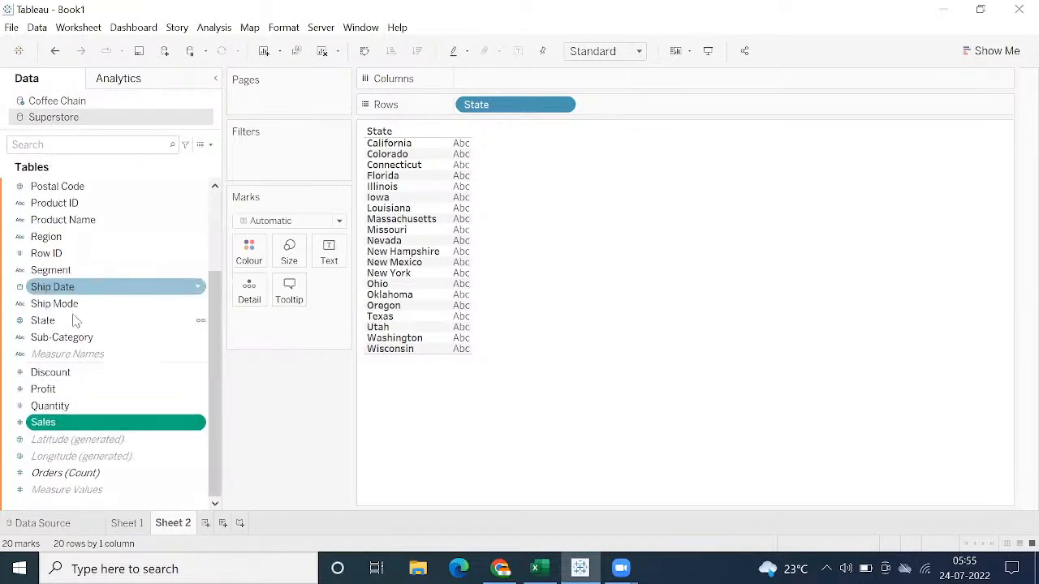
{"action": "double_click", "coordinate": [69, 423]}
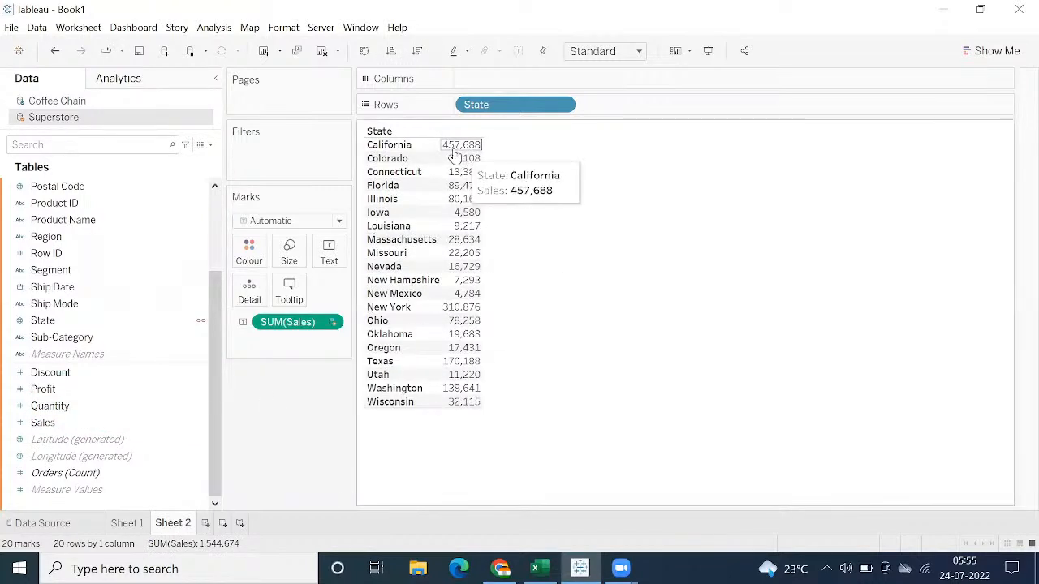
{"action": "left_click_drag", "start_coordinate": [453, 152], "coordinate": [473, 415]}
{"action": "left_click", "coordinate": [549, 262]}
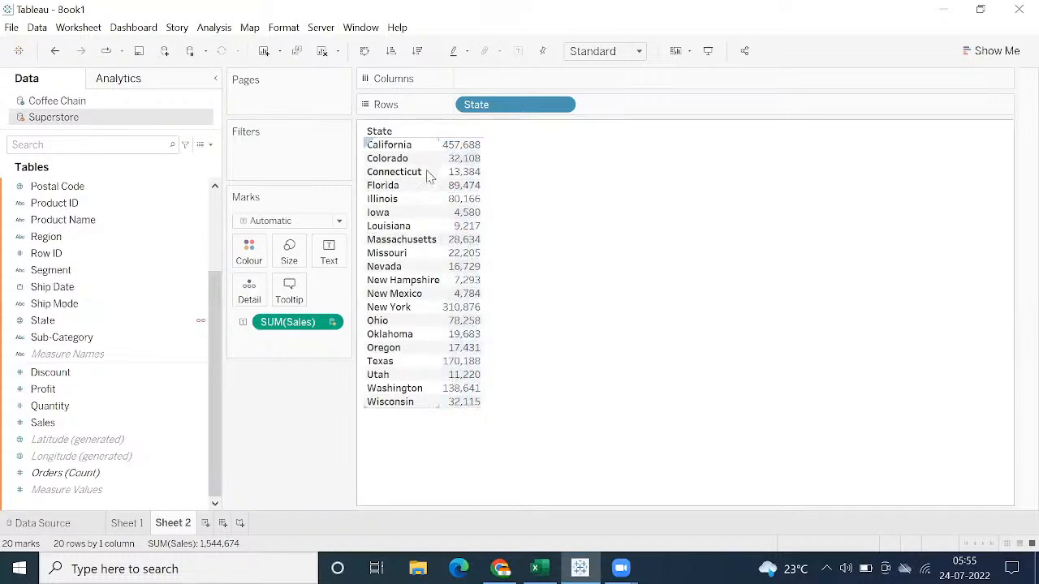
{"action": "left_click", "coordinate": [81, 103]}
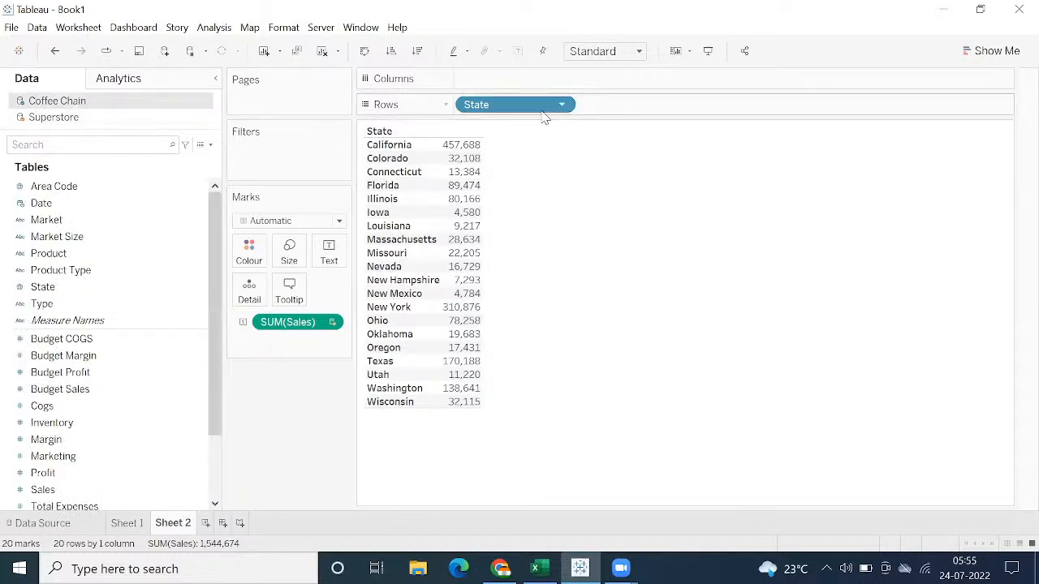
- Examine the Superstore source's active State link on Sheet 2, then alternate between Superstore and Coffee Chain
{"action": "left_click", "coordinate": [58, 118]}
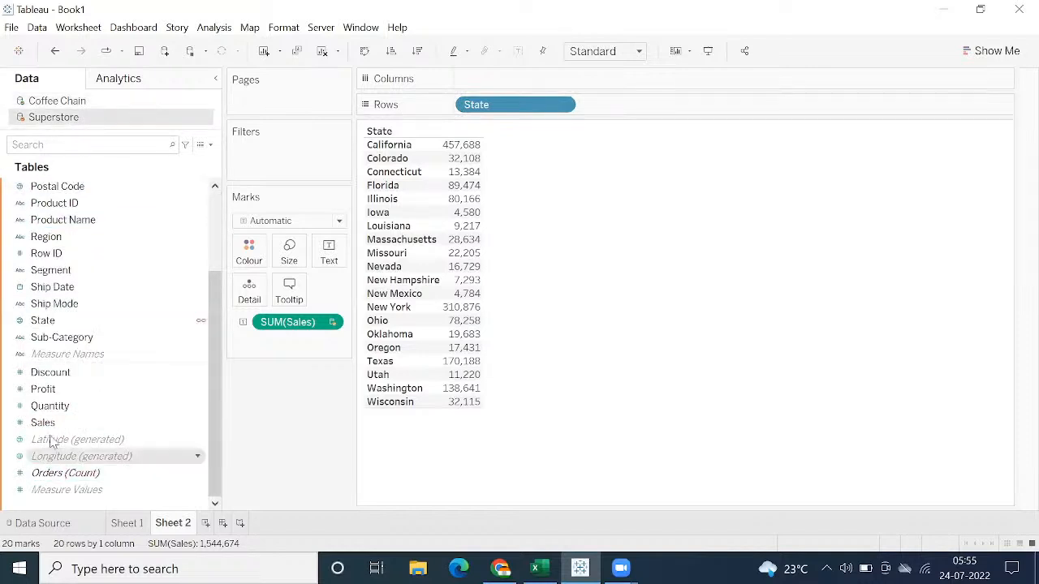
{"action": "mouse_move", "coordinate": [459, 364]}
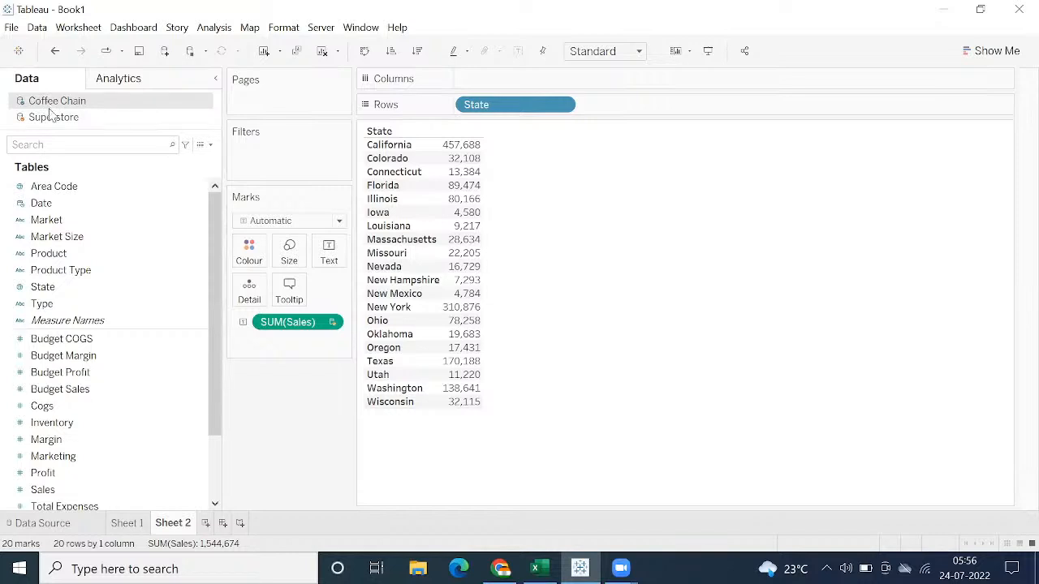
{"action": "left_click", "coordinate": [53, 118]}
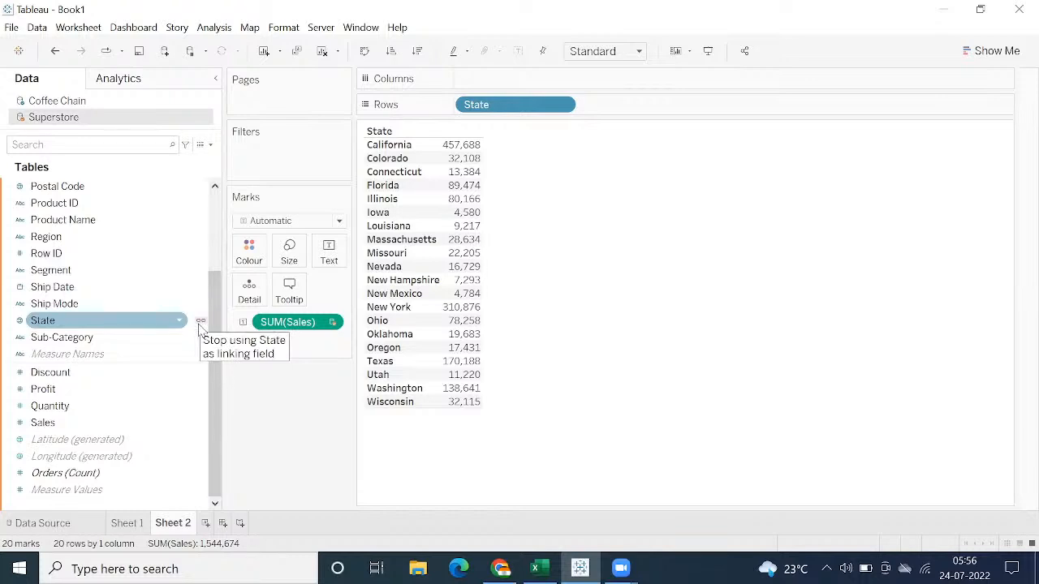
{"action": "left_click", "coordinate": [37, 28]}
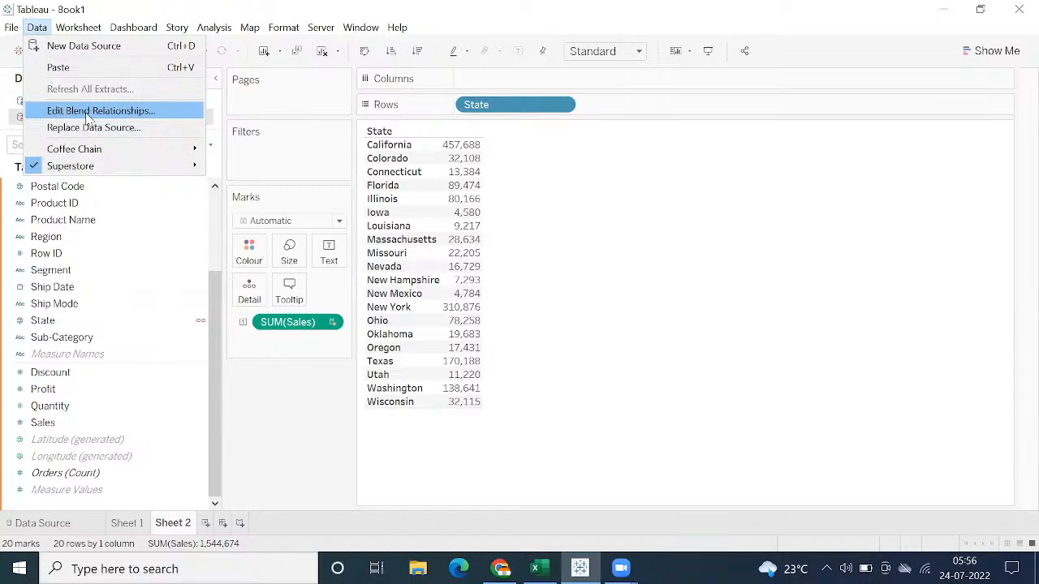
{"action": "left_click", "coordinate": [240, 366]}
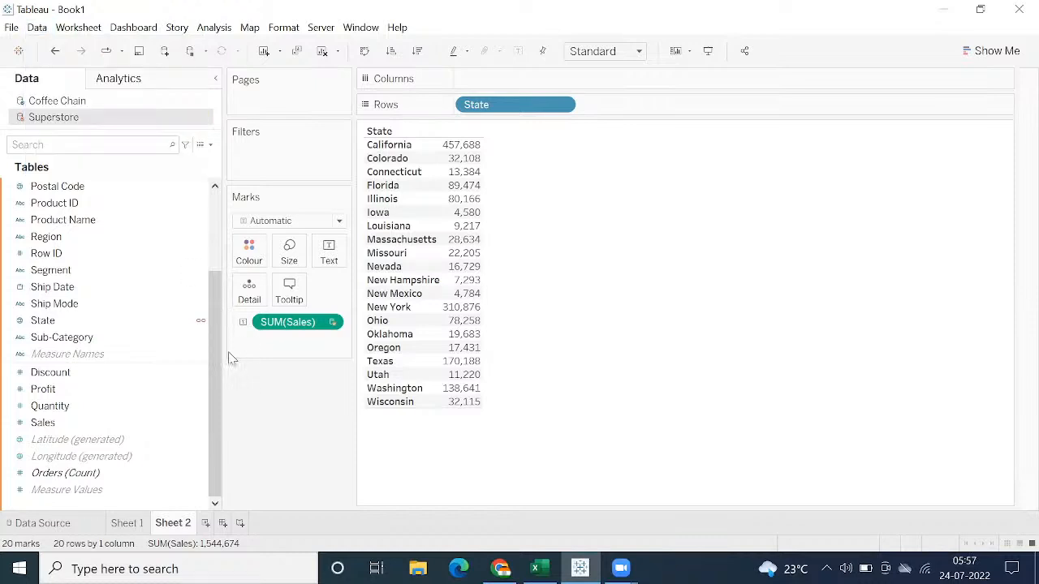
{"action": "left_click", "coordinate": [70, 102]}
{"action": "left_click", "coordinate": [72, 117]}
{"action": "left_click", "coordinate": [63, 102]}
{"action": "left_click", "coordinate": [53, 118]}
{"action": "left_click", "coordinate": [51, 102]}
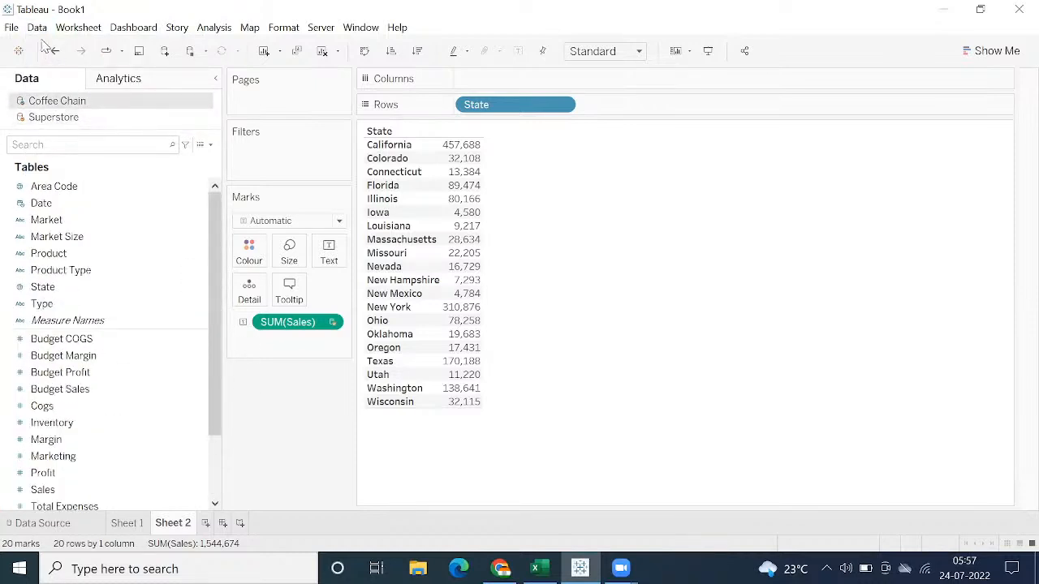
- Open the blend relationships with Coffee Chain as primary source and enlarge the dialog to examine the State field mapping
{"action": "left_click", "coordinate": [37, 28]}
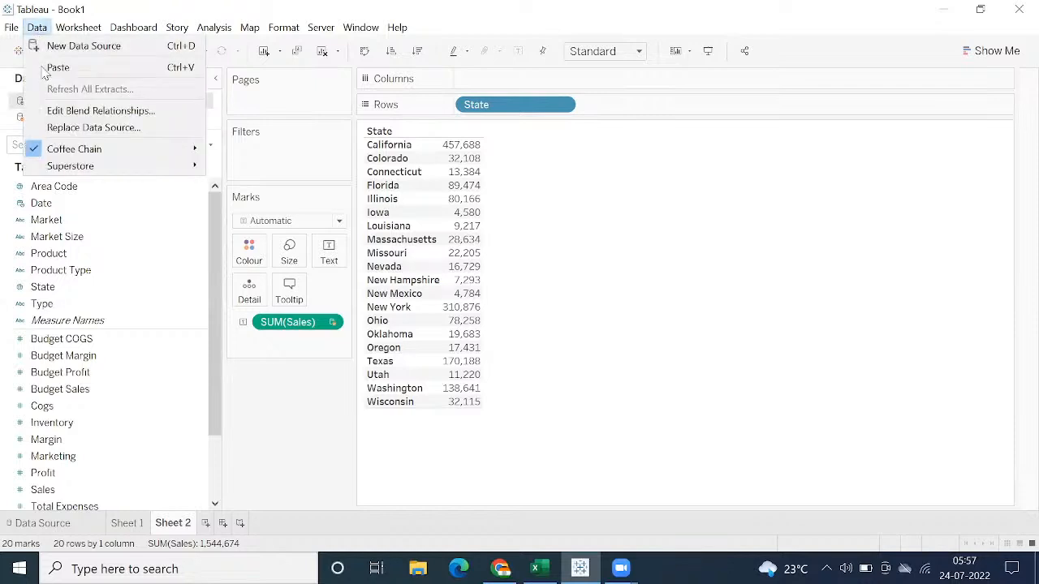
{"action": "key", "text": "Escape"}
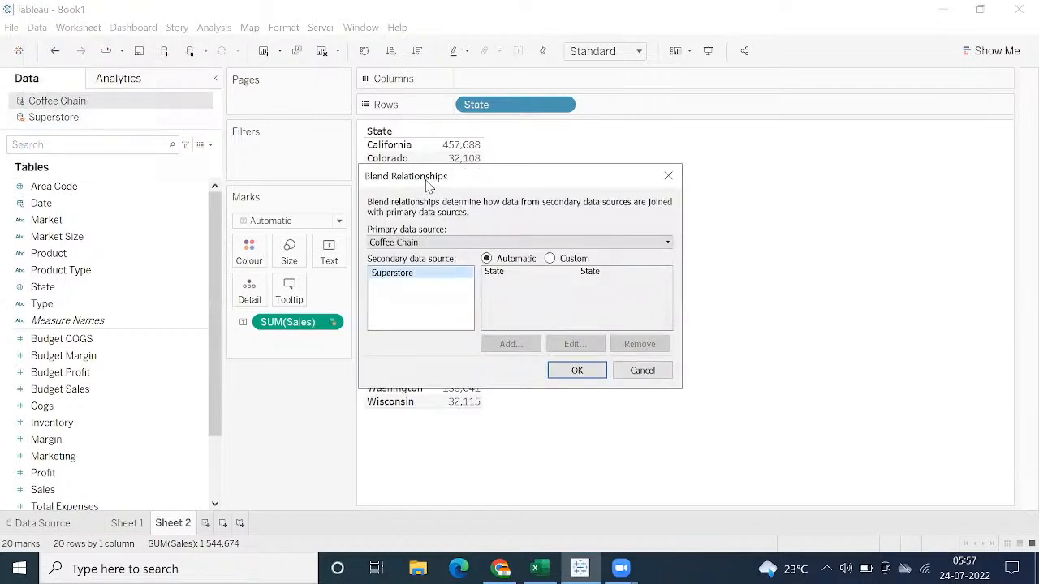
{"action": "left_click_drag", "start_coordinate": [427, 186], "coordinate": [348, 122]}
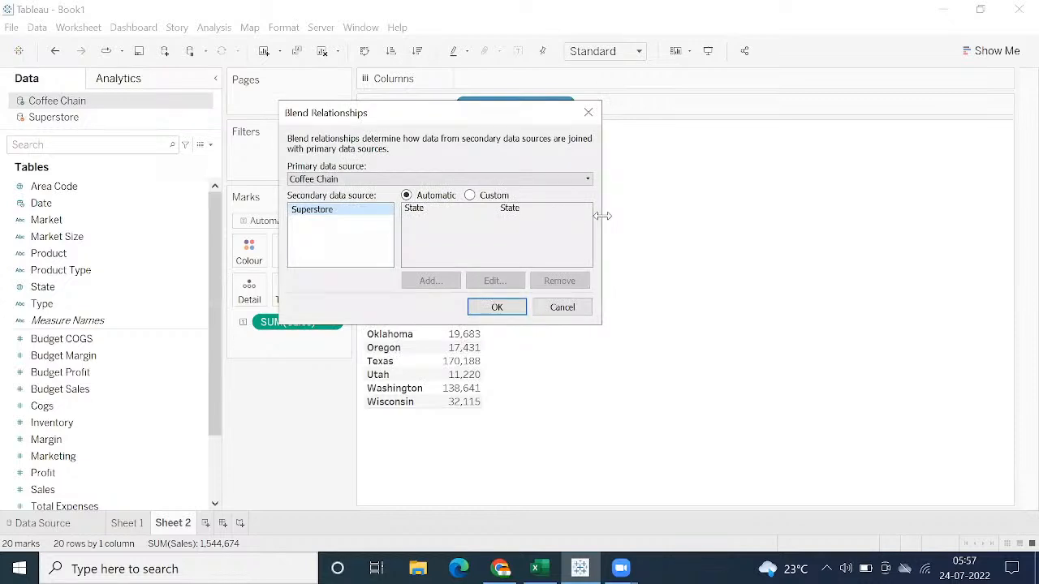
{"action": "left_click_drag", "start_coordinate": [602, 216], "coordinate": [792, 215]}
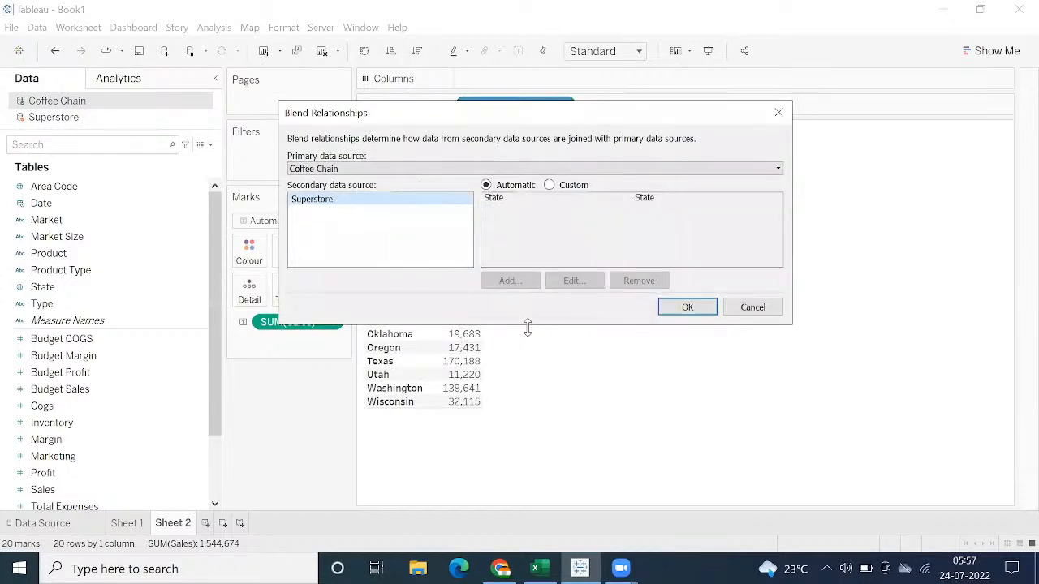
{"action": "left_click_drag", "start_coordinate": [527, 326], "coordinate": [526, 445]}
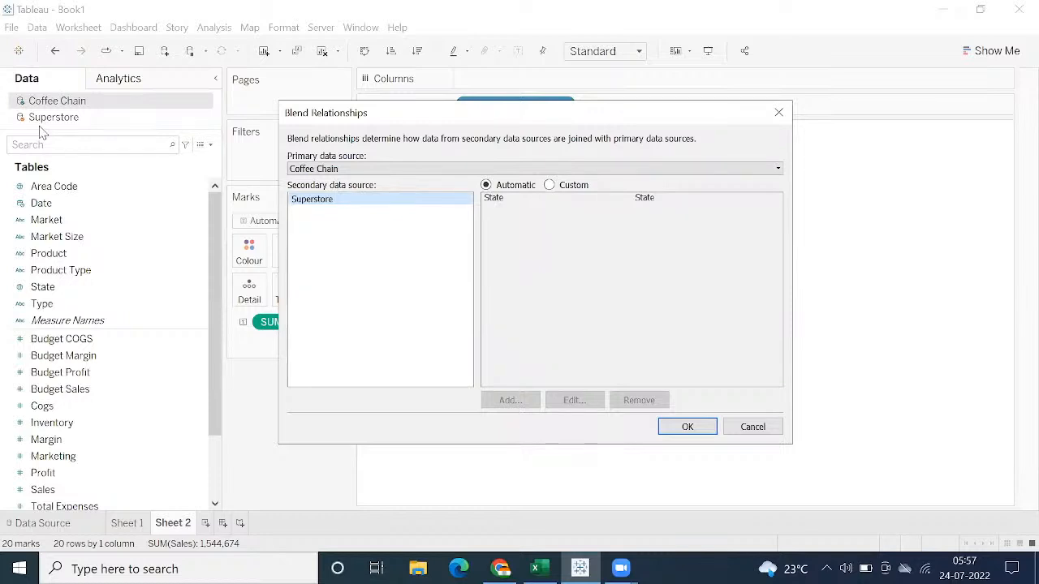
- Choose Superstore as the primary data source in the blend relationships and accept the dialog
{"action": "left_click", "coordinate": [361, 169]}
{"action": "left_click", "coordinate": [348, 194]}
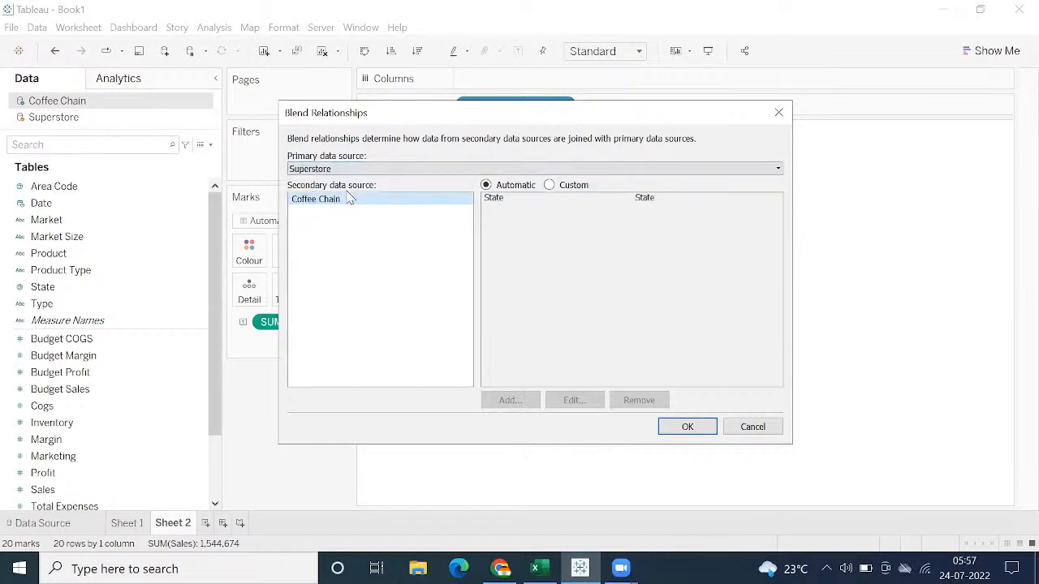
{"action": "left_click", "coordinate": [375, 171]}
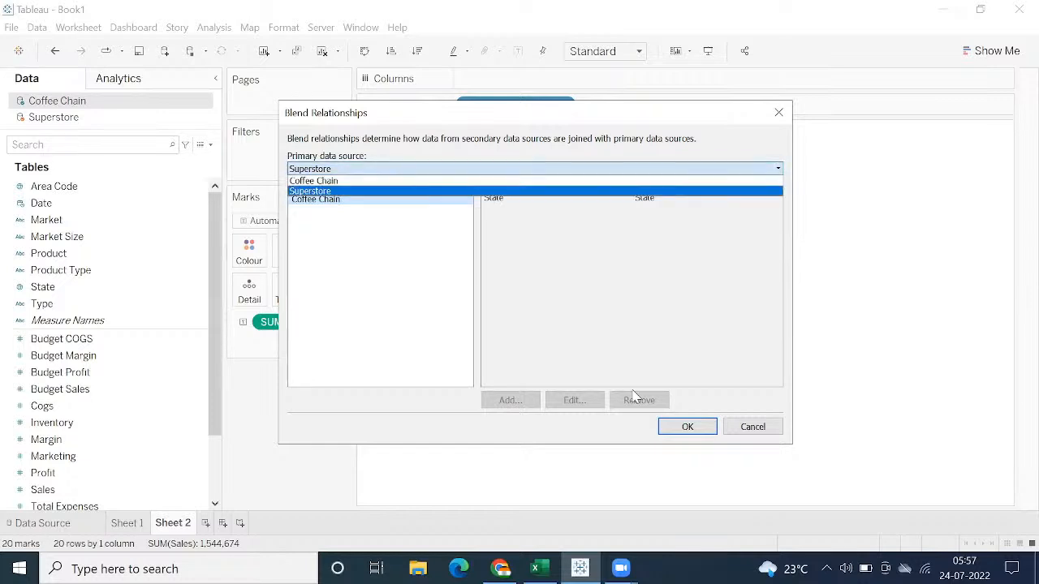
{"action": "left_click", "coordinate": [680, 430]}
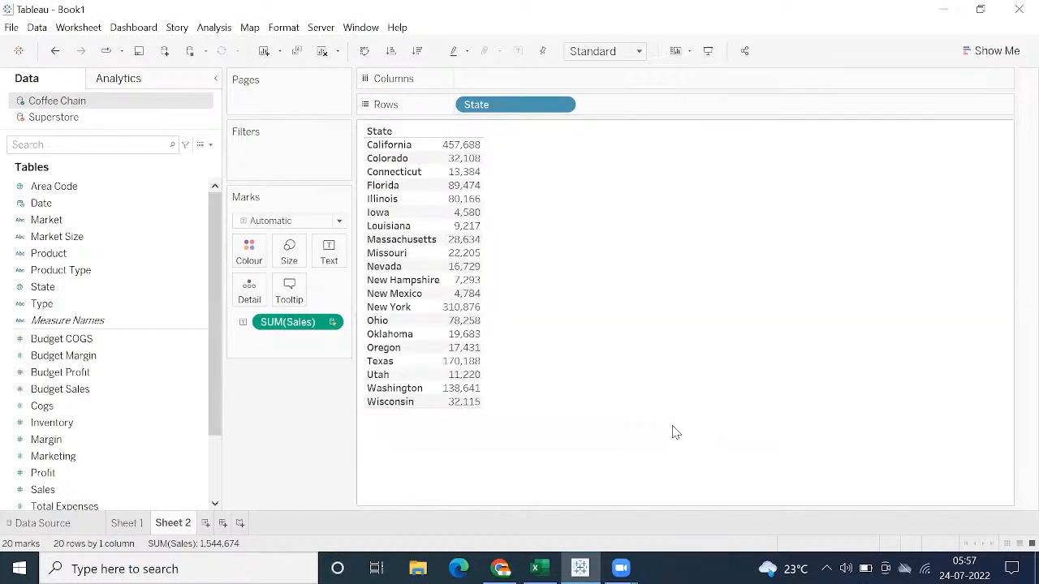
{"action": "left_click", "coordinate": [97, 185]}
{"action": "left_click", "coordinate": [57, 143]}
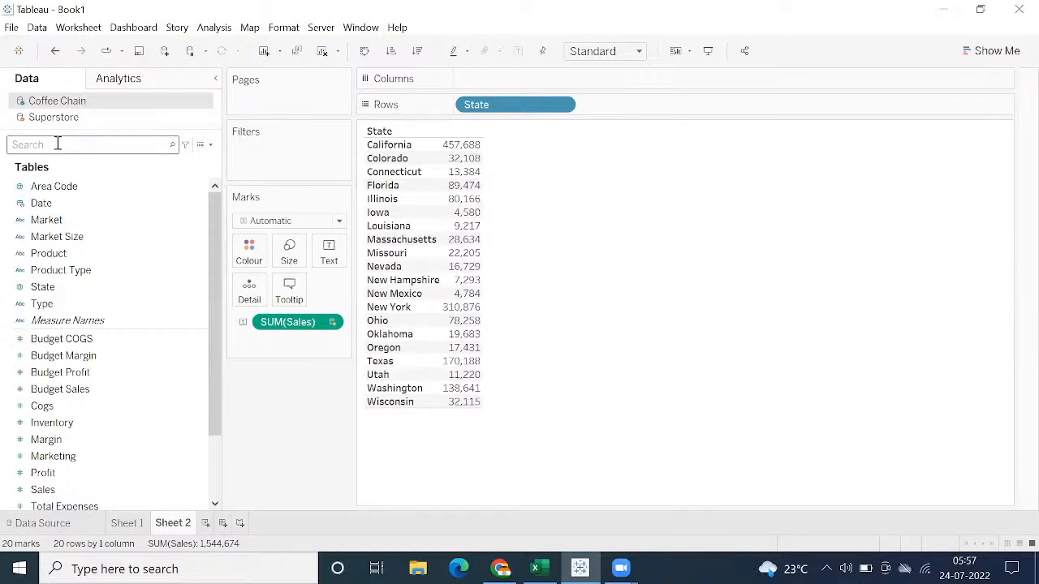
{"action": "left_click", "coordinate": [202, 205]}
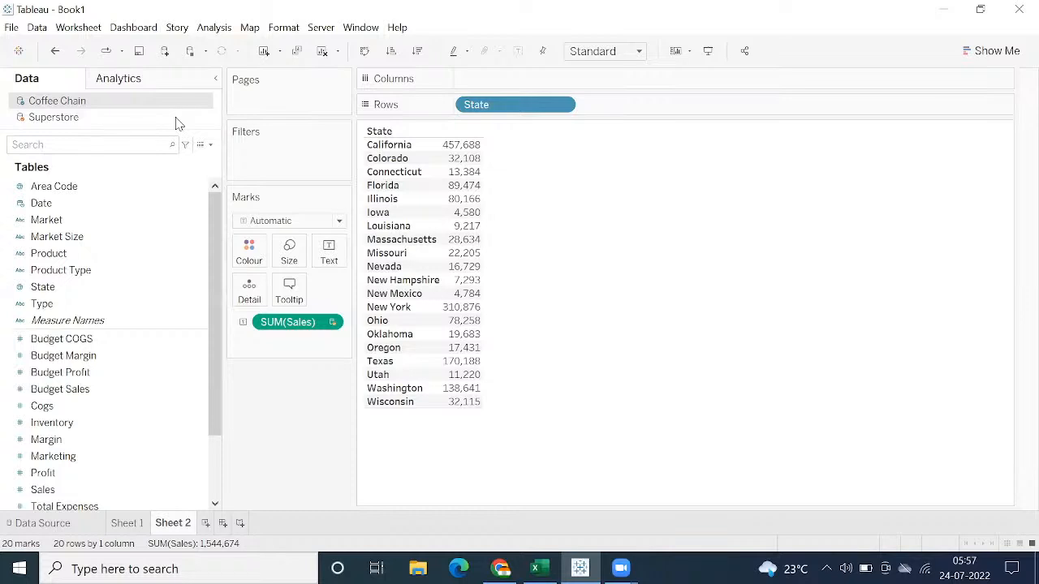
{"action": "key", "text": "ctrl+a"}
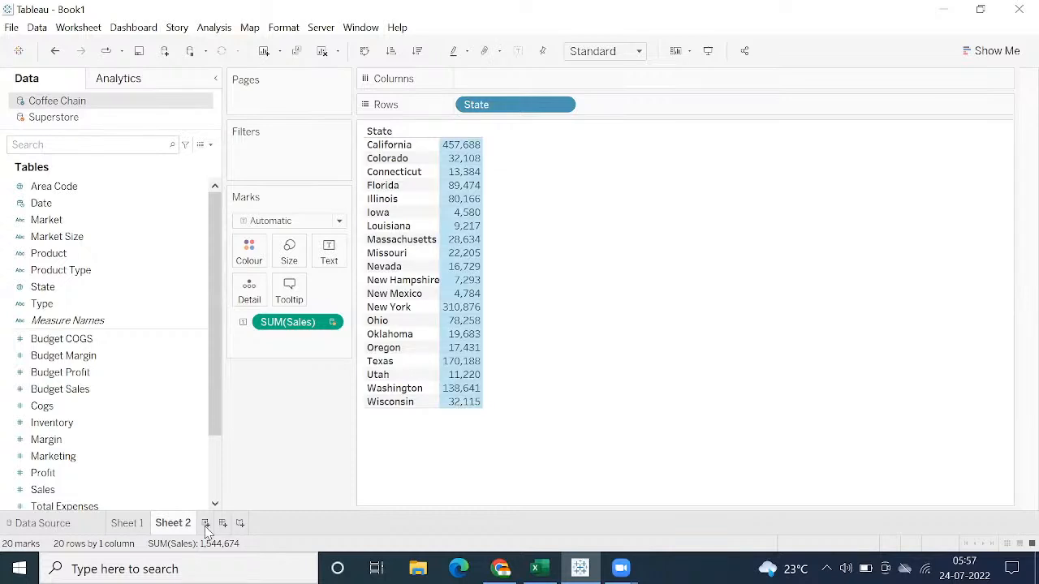
- Create a new worksheet, hide its title and list Coffee Chain's State field as rows
{"action": "left_click", "coordinate": [206, 524]}
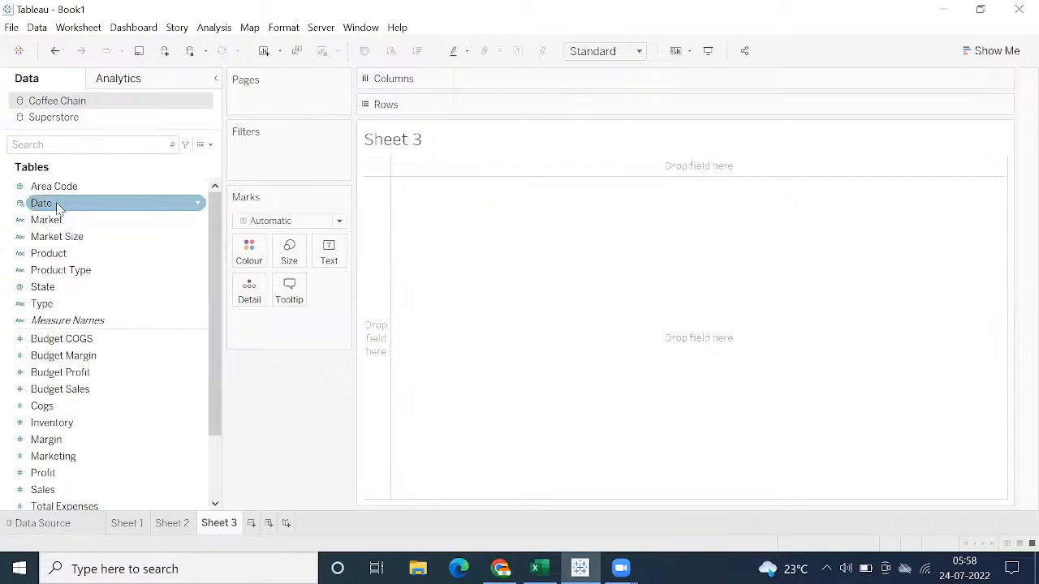
{"action": "right_click", "coordinate": [387, 152]}
{"action": "left_click", "coordinate": [412, 188]}
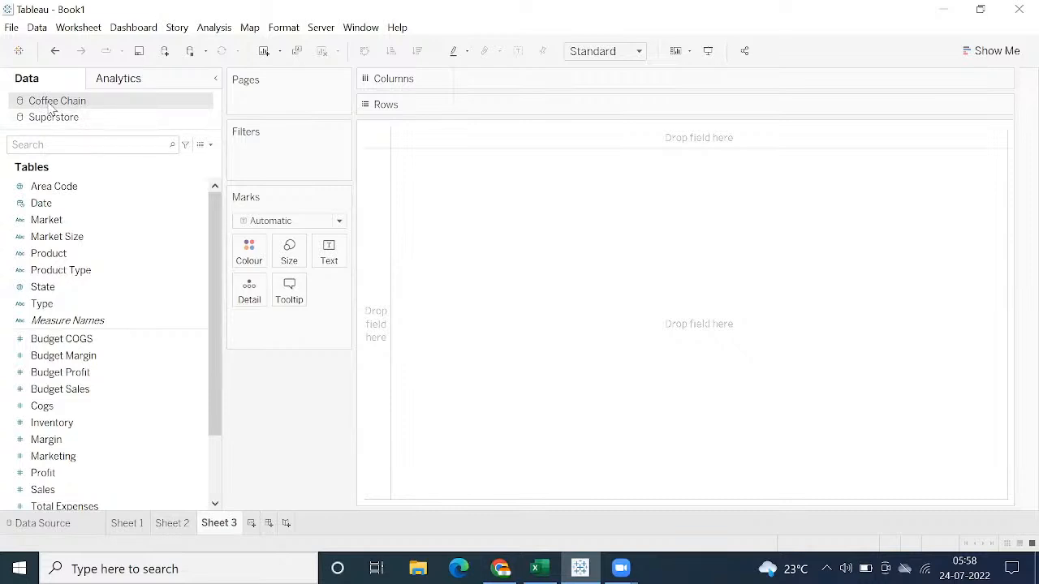
{"action": "left_click", "coordinate": [108, 281]}
{"action": "left_click_drag", "start_coordinate": [110, 281], "coordinate": [485, 105]}
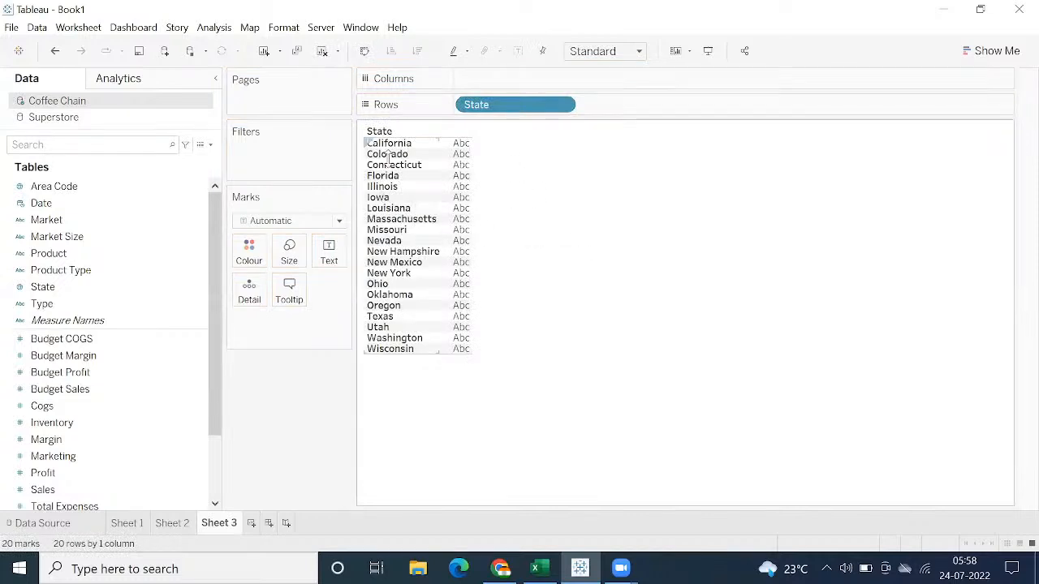
{"action": "mouse_move", "coordinate": [458, 153]}
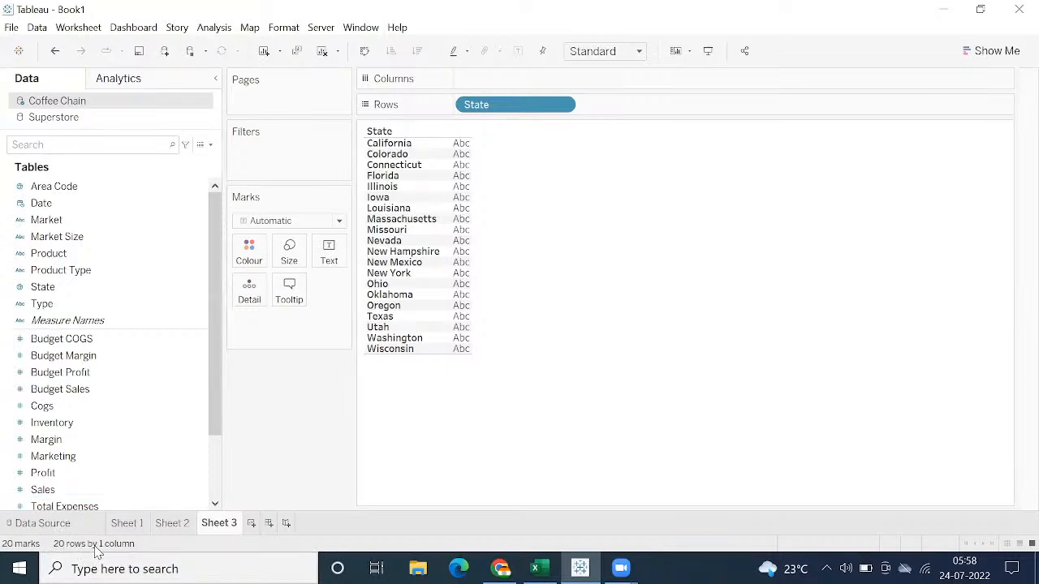
- Rename the Coffee Chain state worksheet as CC-State-20
{"action": "double_click", "coordinate": [214, 524]}
{"action": "type", "text": "CCState"}
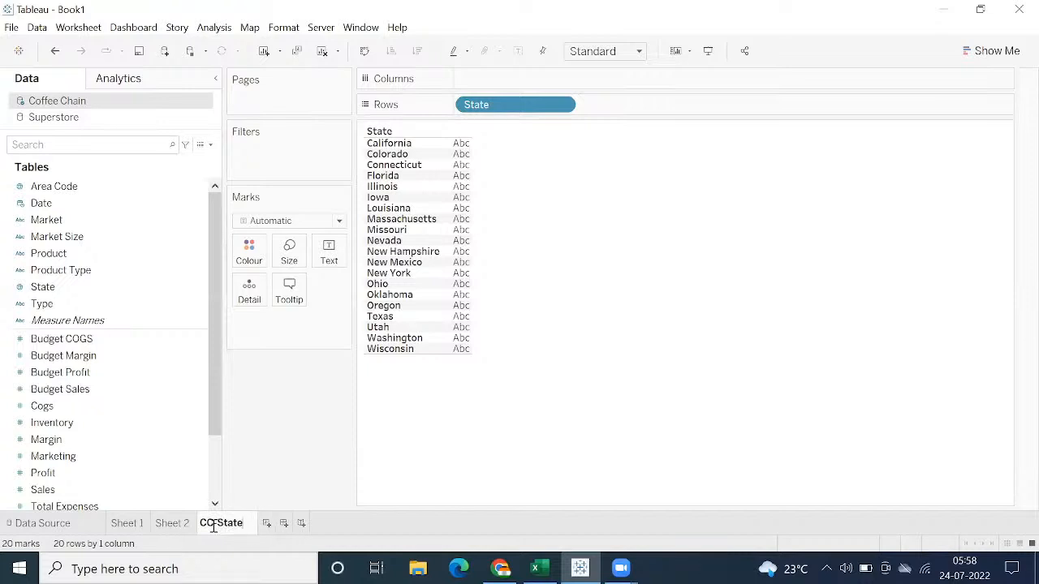
{"action": "left_click", "coordinate": [212, 524]}
{"action": "type", "text": "-"}
{"action": "key", "text": "Return"}
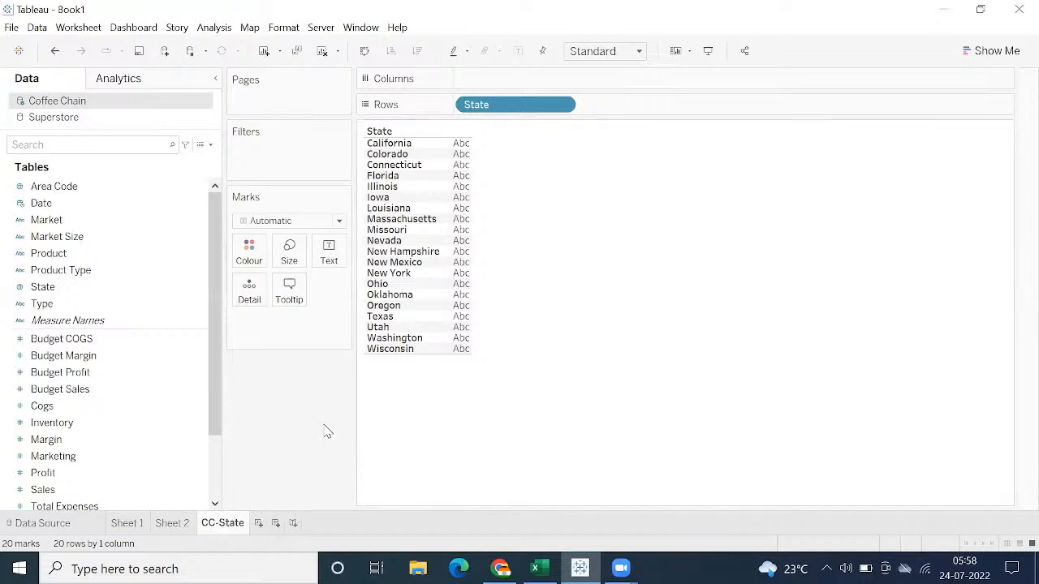
{"action": "double_click", "coordinate": [242, 525]}
{"action": "left_click", "coordinate": [244, 527]}
{"action": "type", "text": "-20"}
{"action": "left_click", "coordinate": [249, 450]}
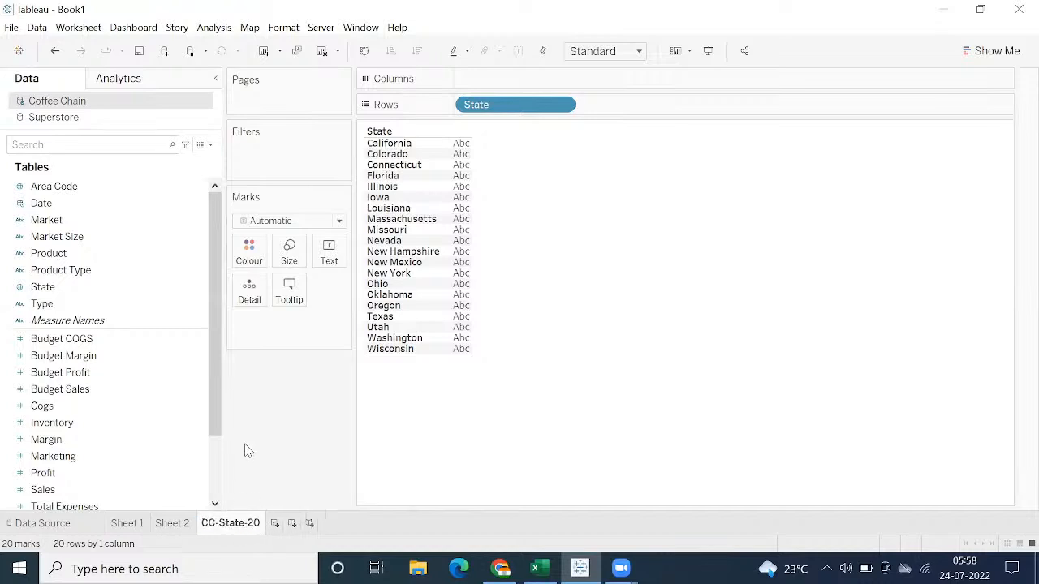
- Create another worksheet, list Superstore's State field as rows and hide the sheet title
{"action": "left_click", "coordinate": [275, 523]}
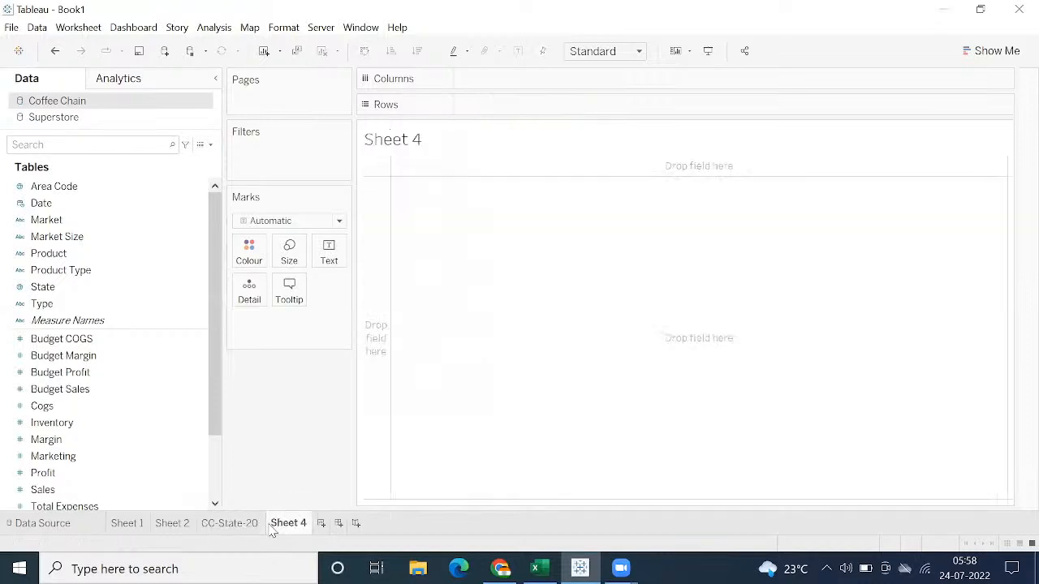
{"action": "left_click", "coordinate": [43, 118]}
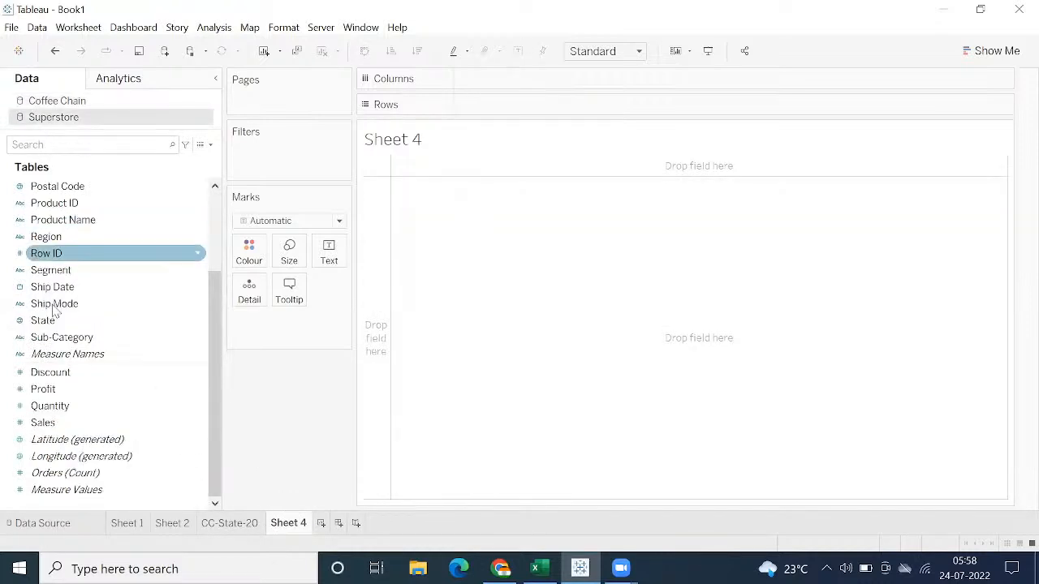
{"action": "left_click_drag", "start_coordinate": [51, 322], "coordinate": [501, 110]}
{"action": "right_click", "coordinate": [413, 140]}
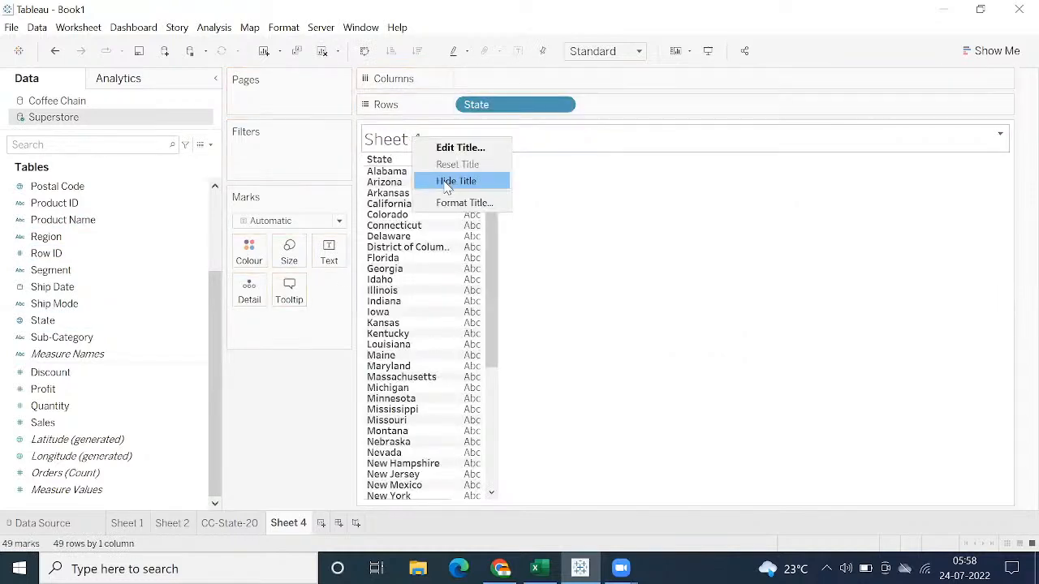
{"action": "left_click", "coordinate": [445, 182]}
- Rename the Superstore state worksheet as SS-State-49
{"action": "double_click", "coordinate": [297, 523]}
{"action": "type", "text": "SS-"}
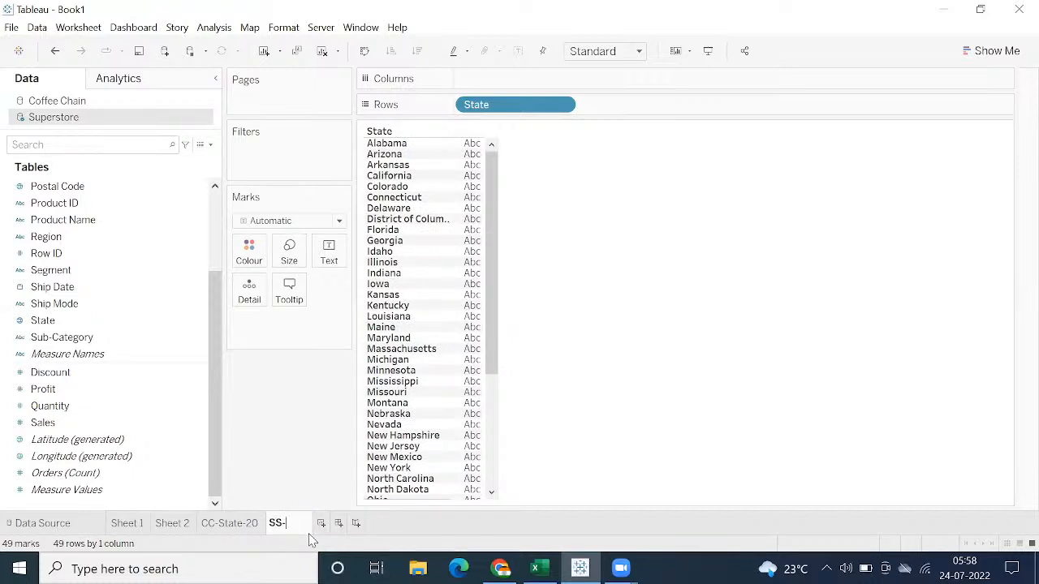
{"action": "type", "text": "State-49"}
{"action": "key", "text": "Return"}
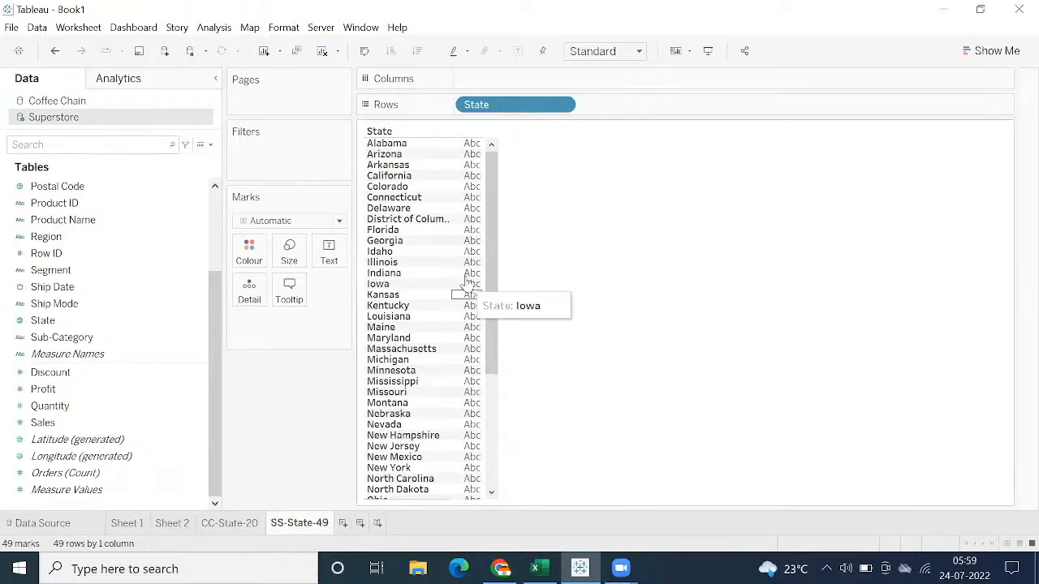
- Compare the full state lists on the CC-State-20 and SS-State-49 sheets
{"action": "left_click", "coordinate": [54, 104]}
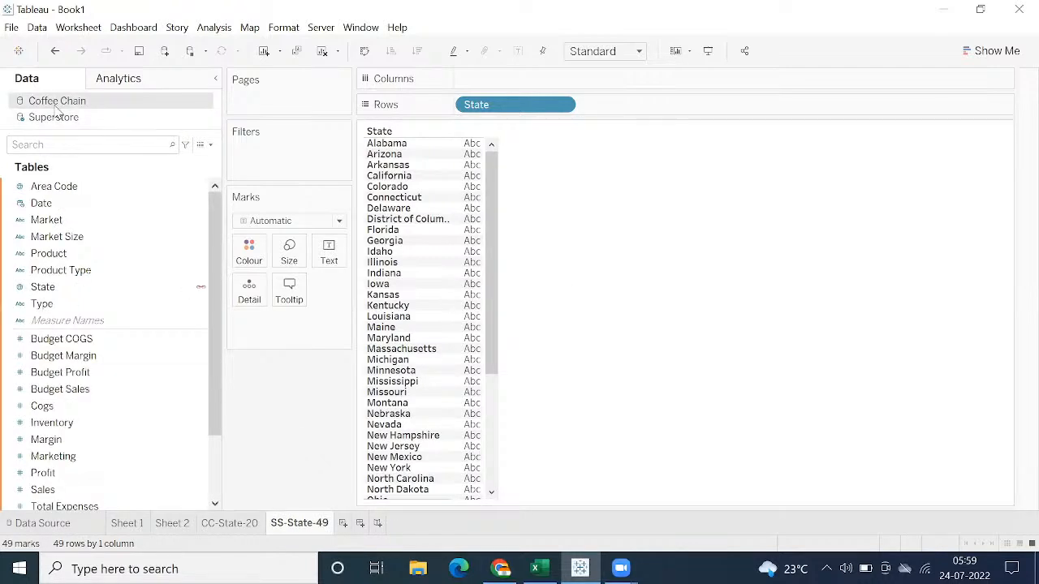
{"action": "left_click", "coordinate": [53, 120]}
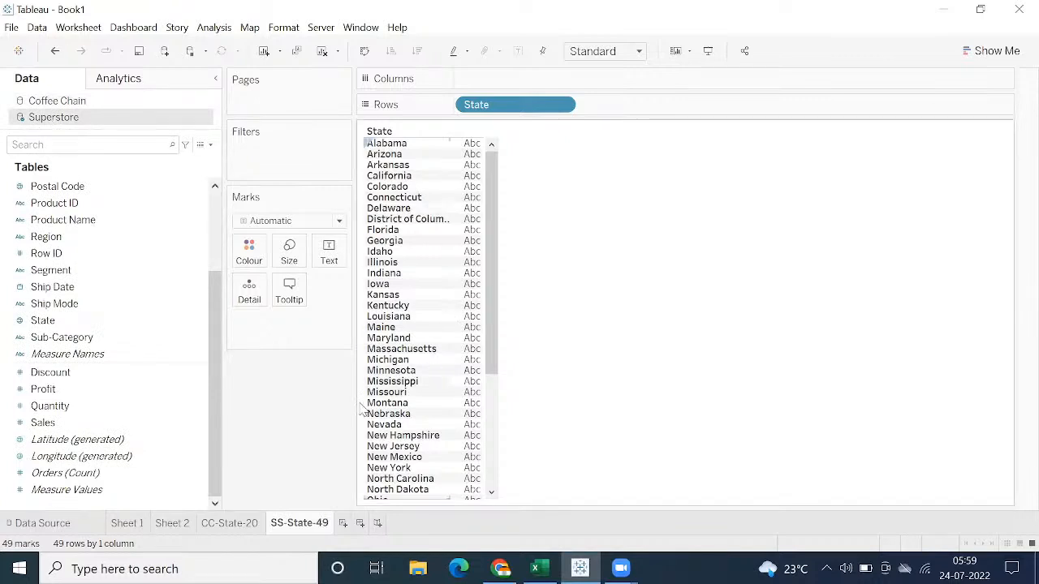
{"action": "left_click", "coordinate": [231, 527]}
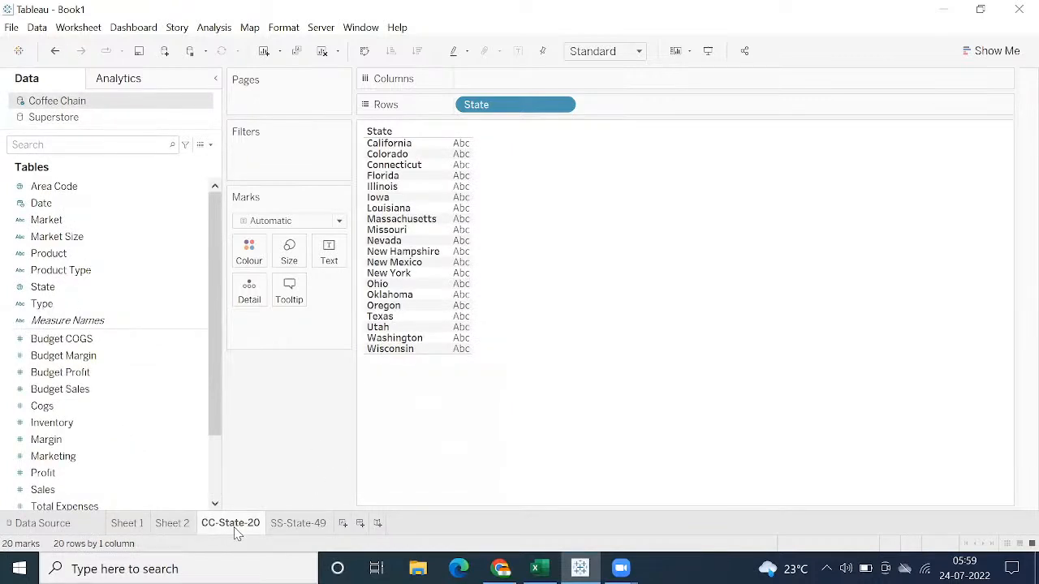
{"action": "left_click_drag", "start_coordinate": [460, 350], "coordinate": [462, 144]}
{"action": "left_click", "coordinate": [691, 332]}
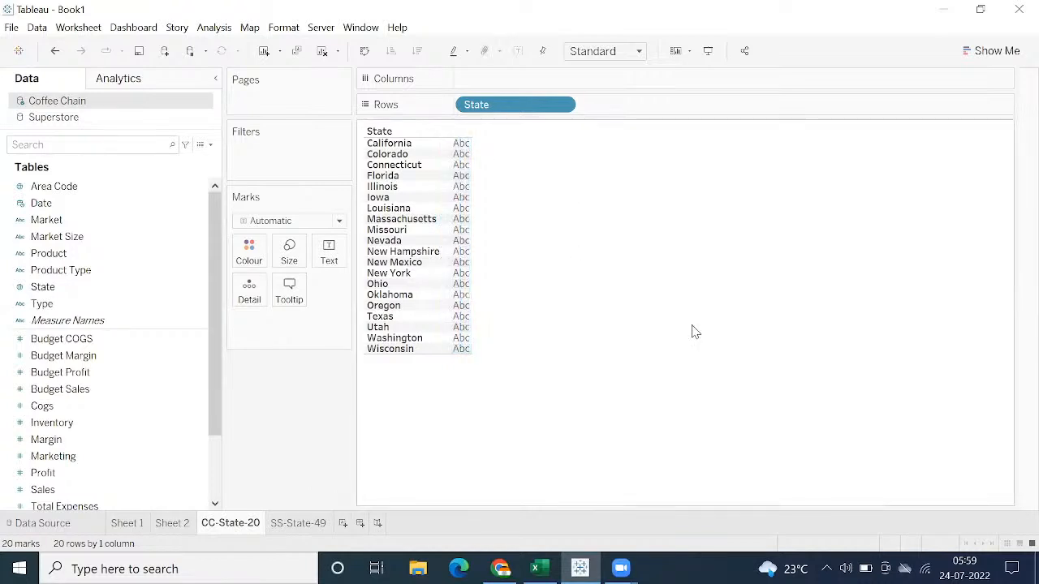
{"action": "left_click", "coordinate": [304, 524]}
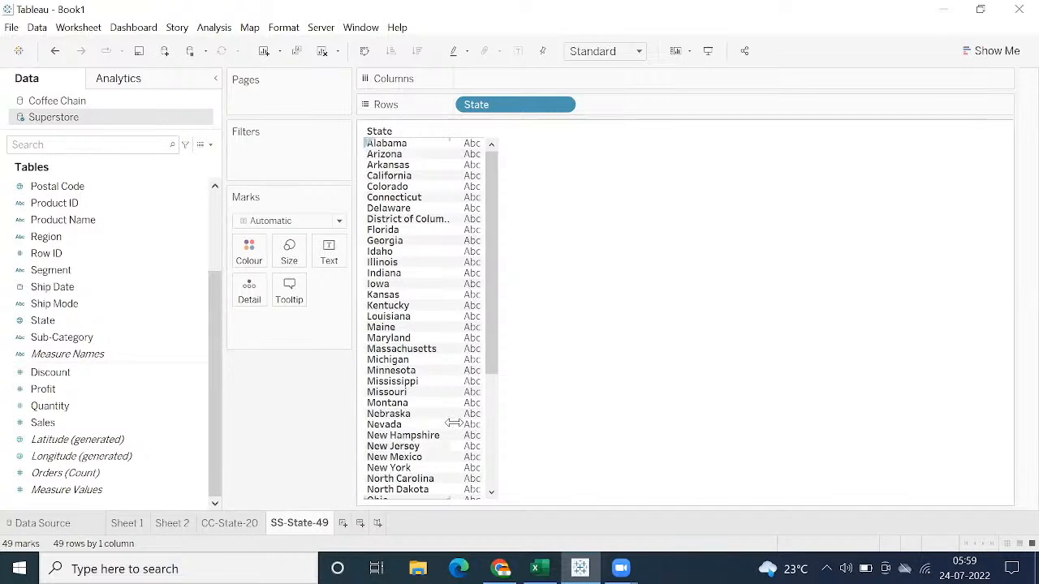
{"action": "scroll", "coordinate": [498, 287], "scroll_direction": "down", "scroll_amount": 5}
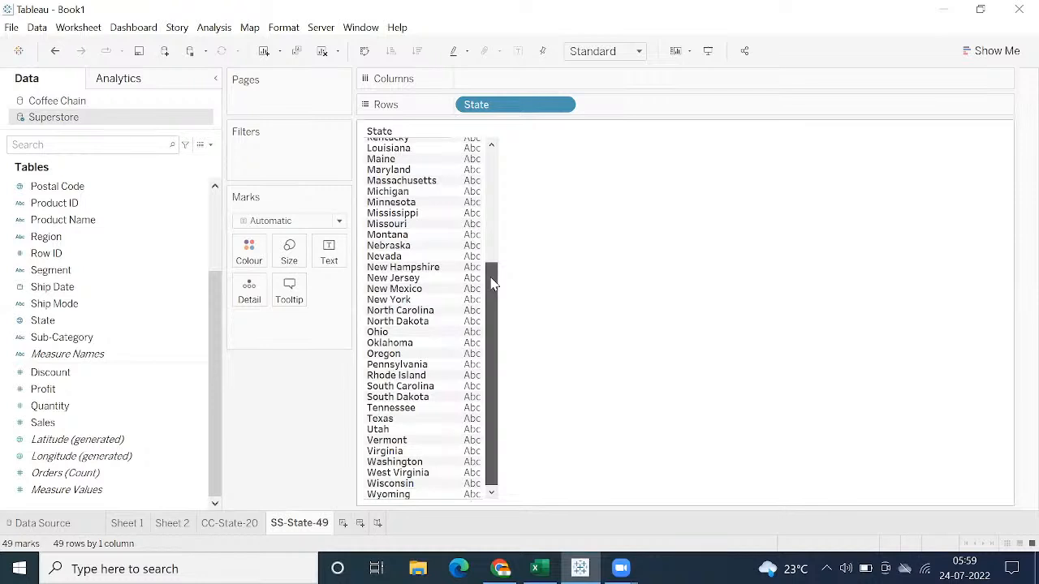
- Review the start of Superstore's state list and the fields of the Coffee Chain and Superstore data sources
{"action": "left_click_drag", "start_coordinate": [491, 284], "coordinate": [495, 165]}
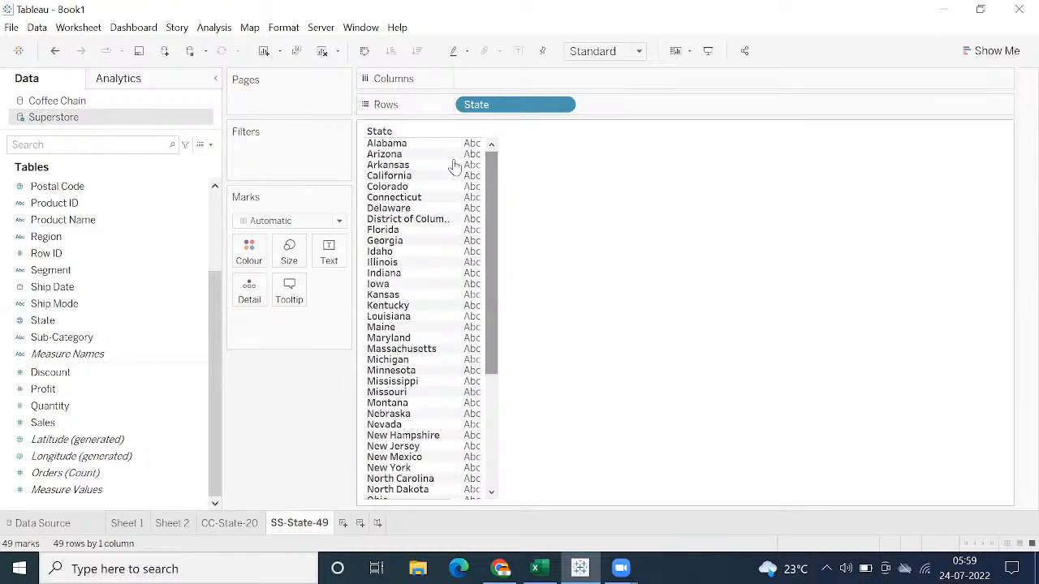
{"action": "left_click", "coordinate": [65, 103]}
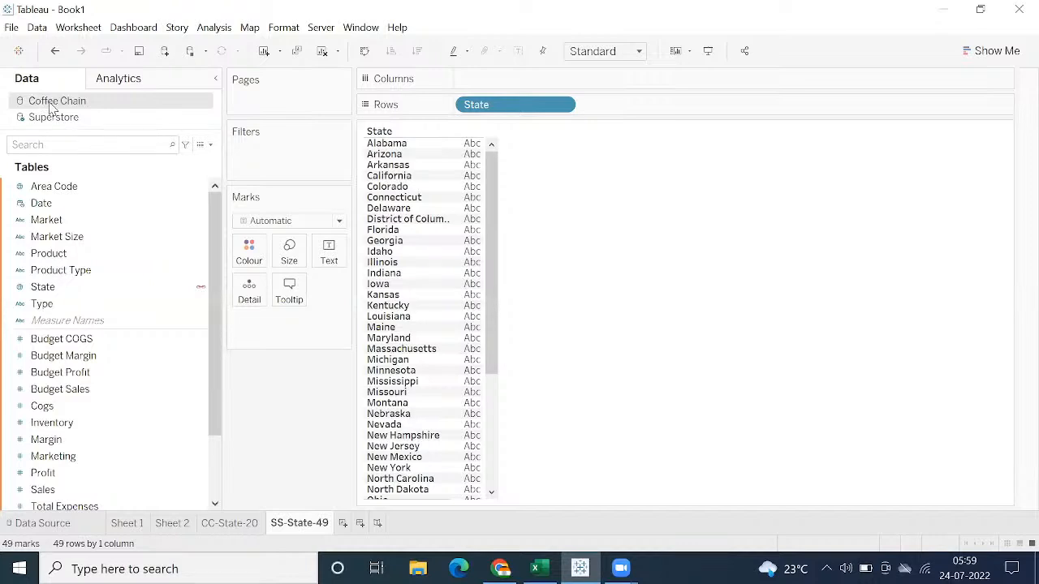
{"action": "left_click", "coordinate": [53, 117]}
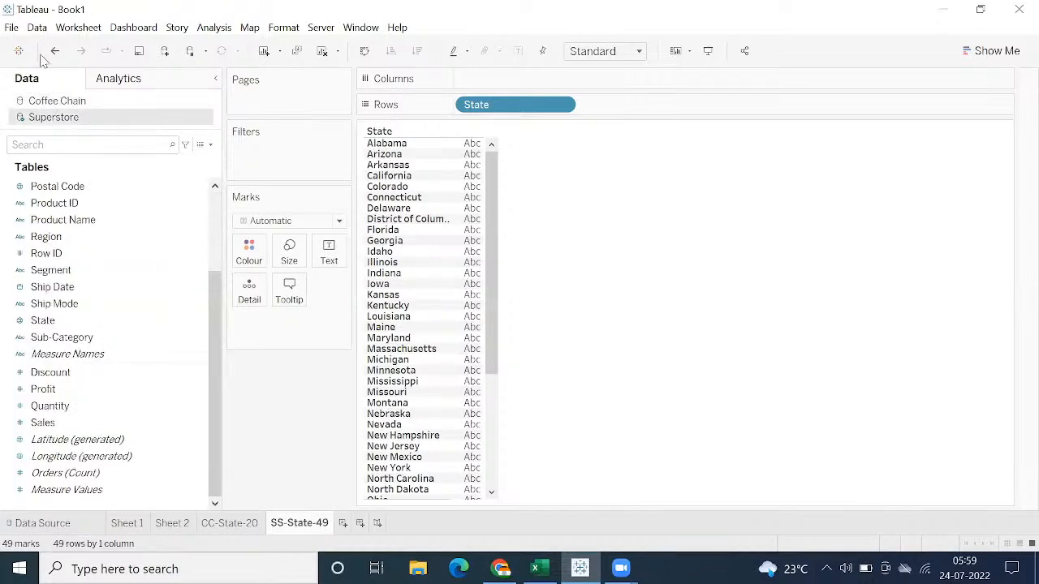
- Edit the blend relationships with Superstore as primary and Coffee Chain as secondary source, switching the field matching to Custom
{"action": "left_click", "coordinate": [36, 27]}
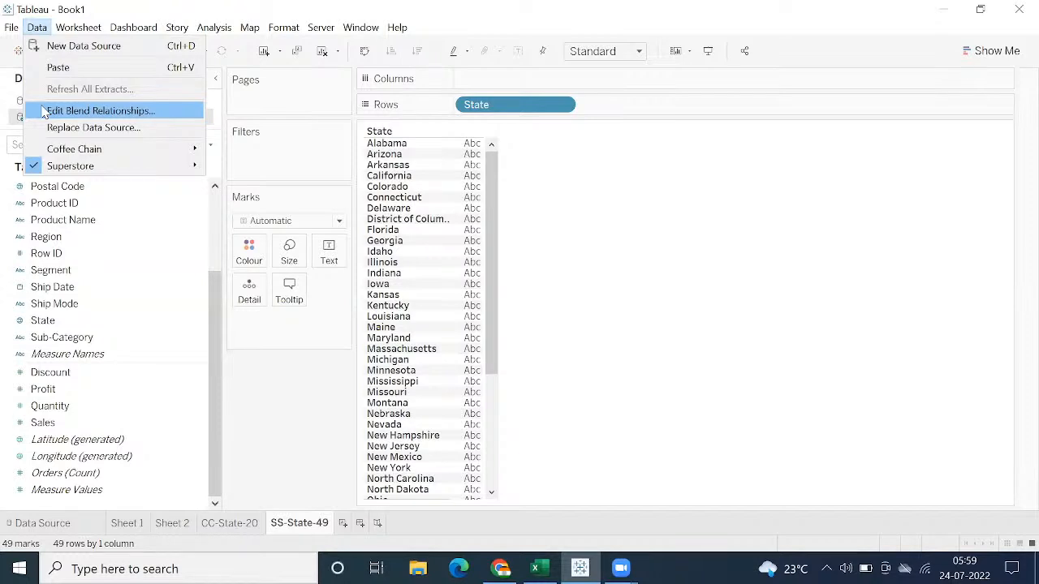
{"action": "left_click", "coordinate": [45, 112]}
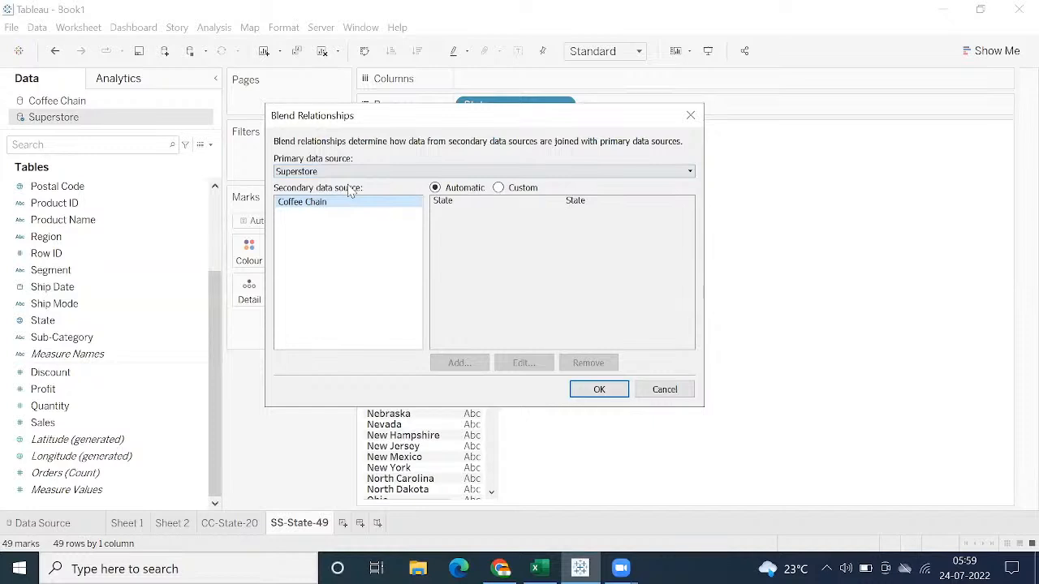
{"action": "left_click", "coordinate": [498, 187]}
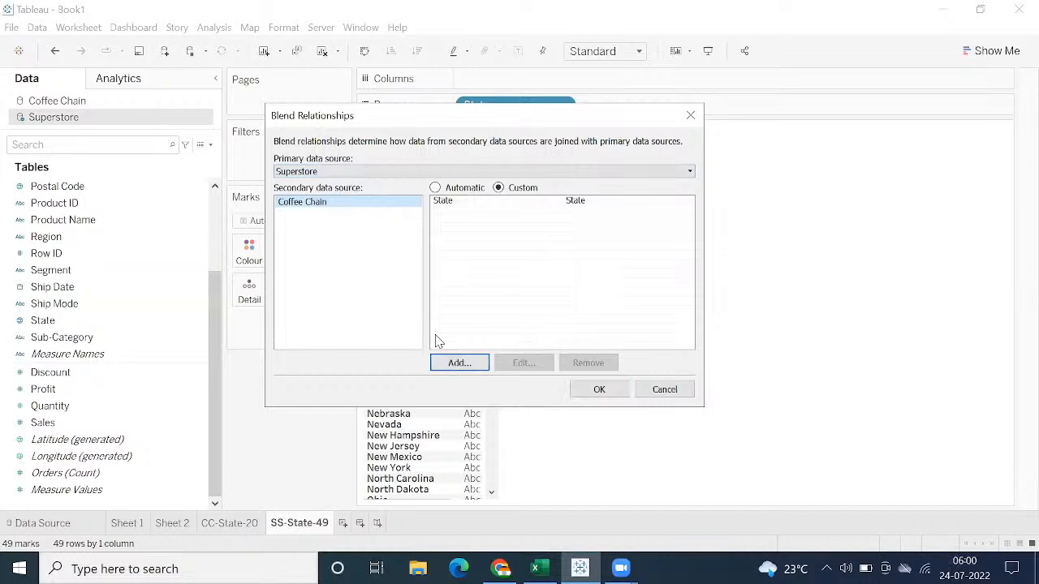